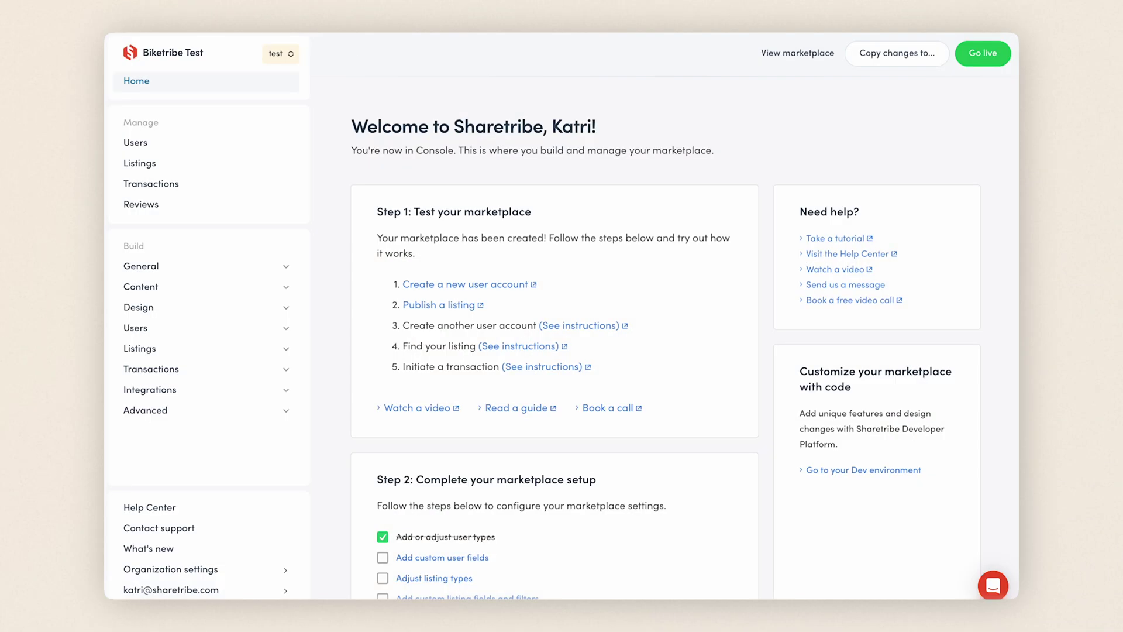
# Step: From Build > Users > User fields, add a field named 'Example field' with ID exampleField
pyautogui.click(286, 329)
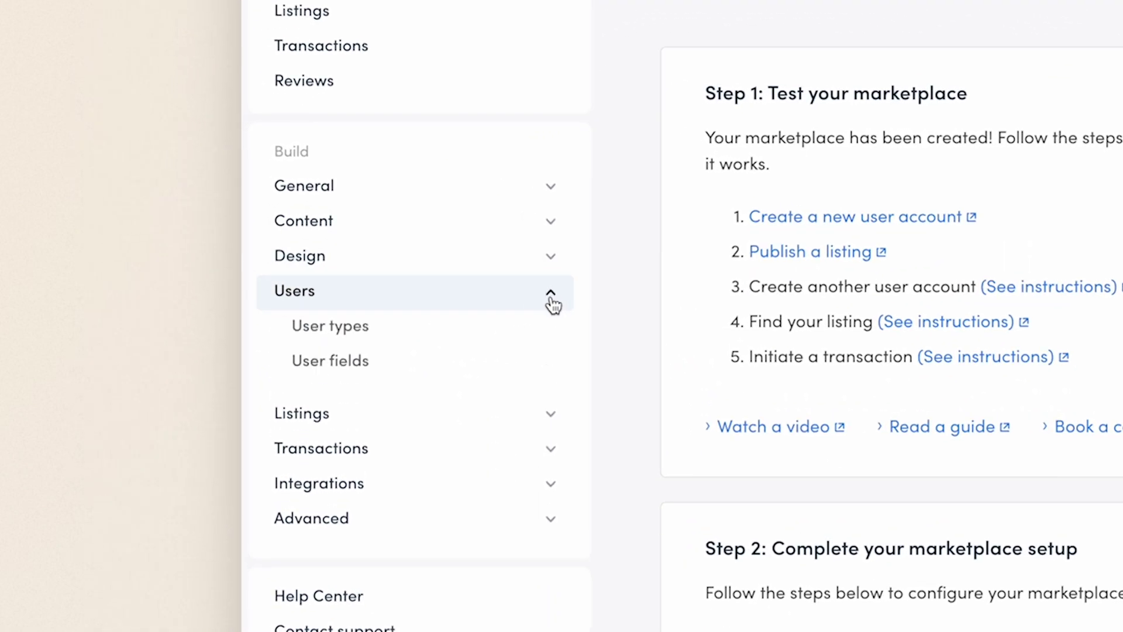
pyautogui.click(549, 365)
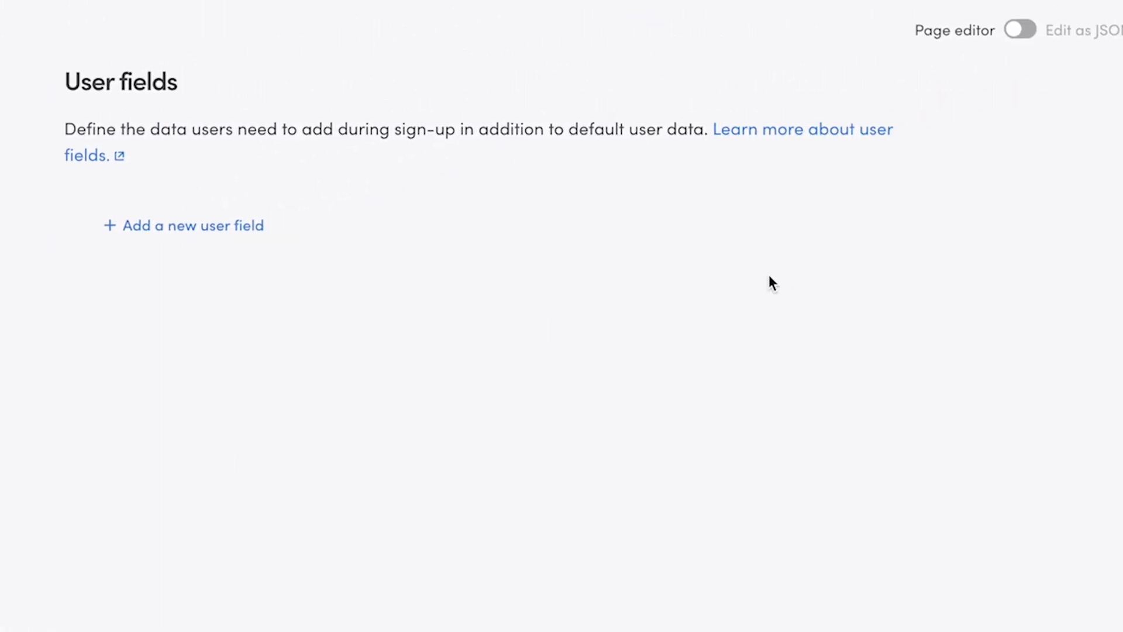
pyautogui.click(218, 233)
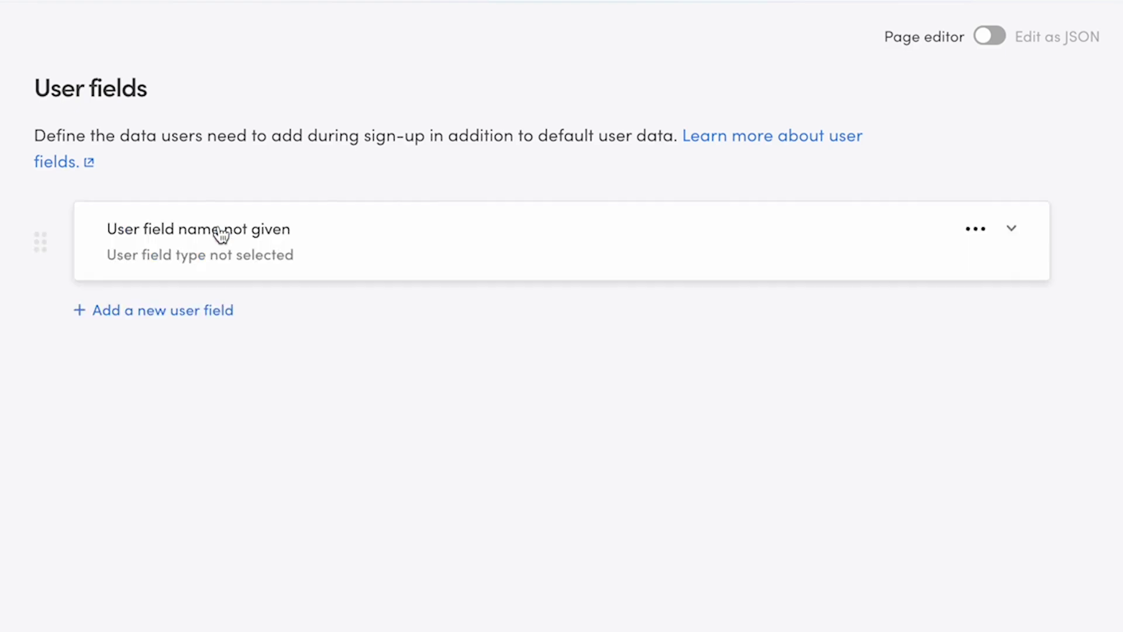
pyautogui.click(218, 236)
pyautogui.scroll(-3, 1079, 259)
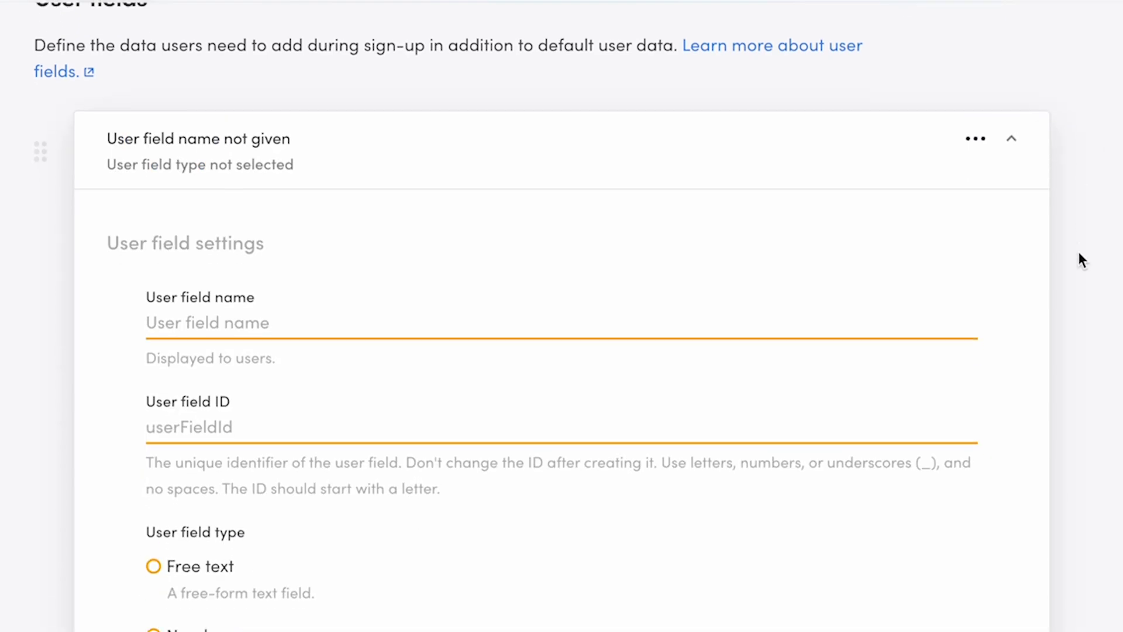
pyautogui.click(857, 270)
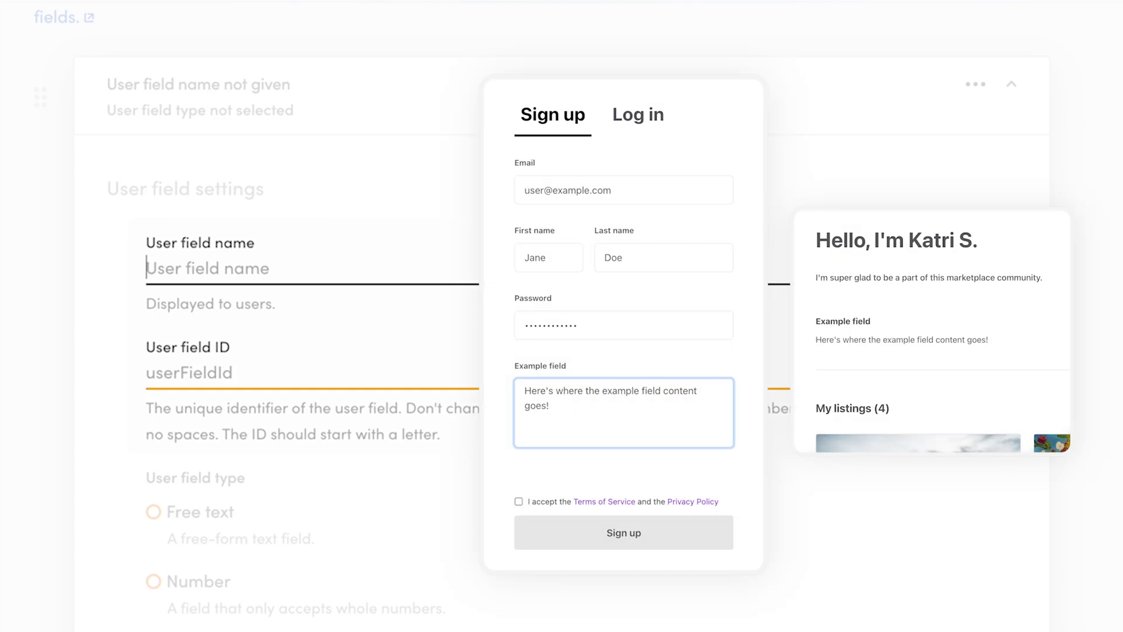
pyautogui.write('Example field')
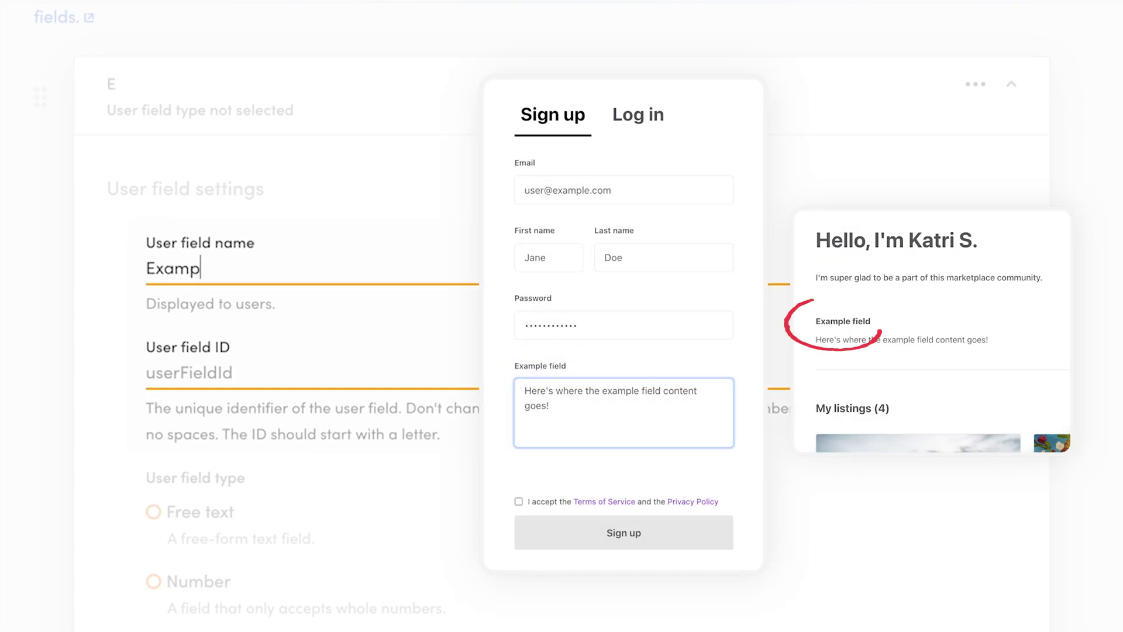
pyautogui.click(175, 372)
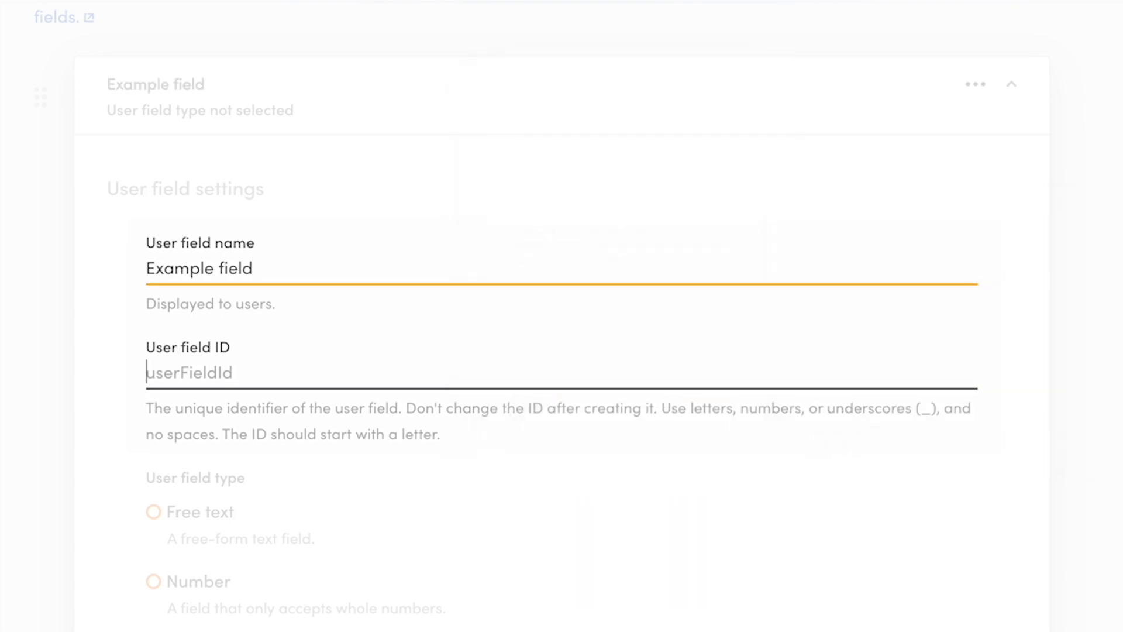
pyautogui.write('exampleField')
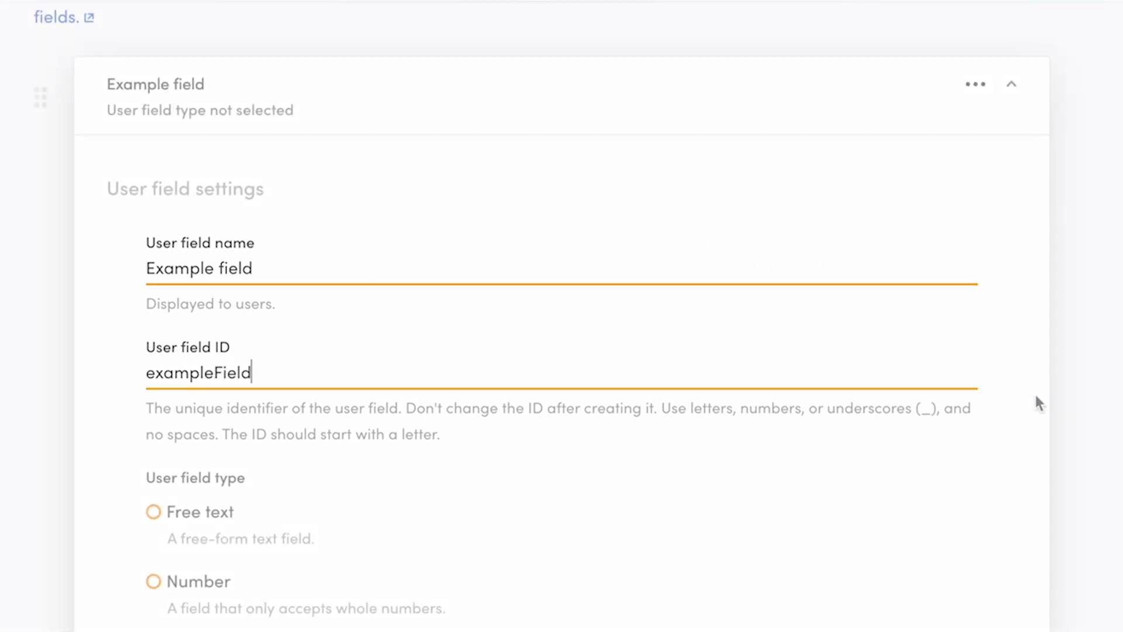
# Step: Try each field type, settle on Free text, and limit the field to specific user types
pyautogui.scroll(-3, 1096, 447)
pyautogui.scroll(-3, 1097, 453)
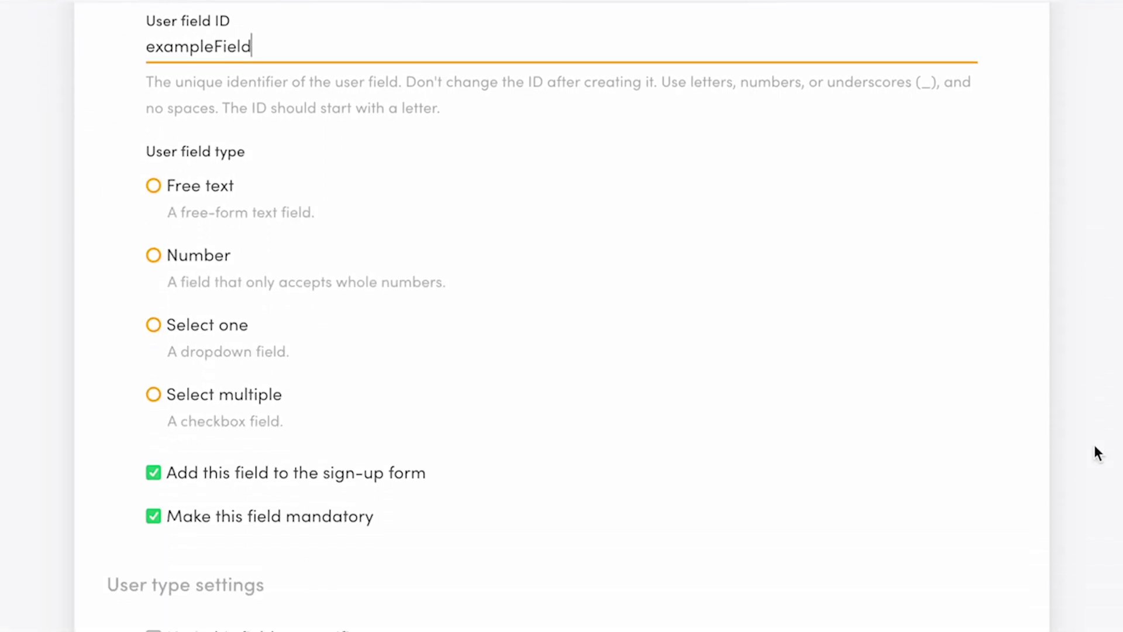
pyautogui.click(153, 156)
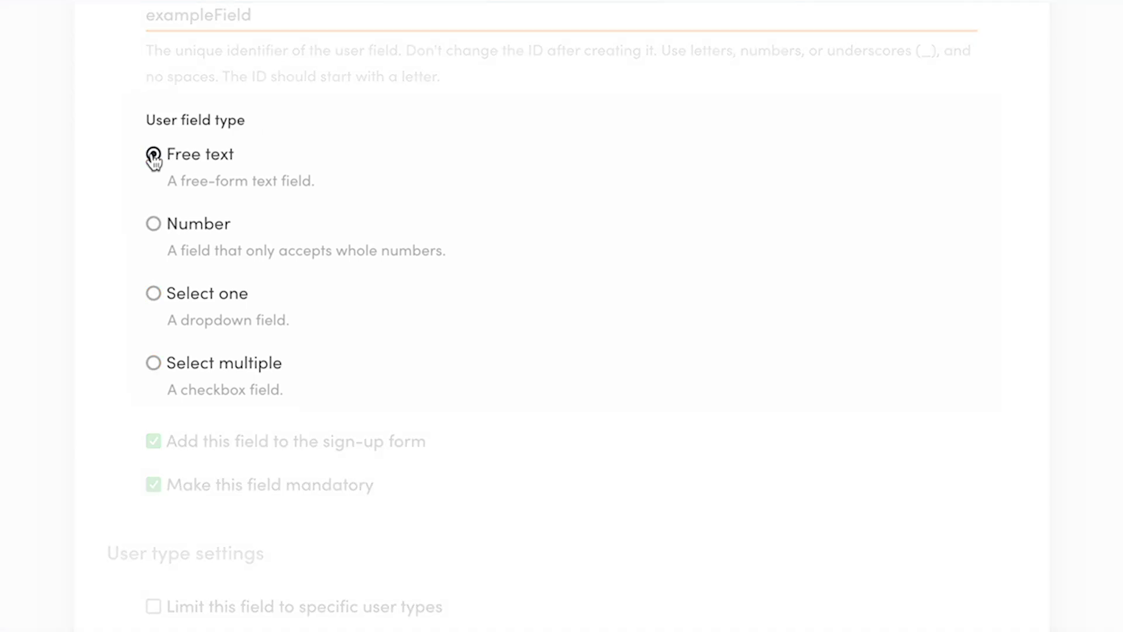
pyautogui.click(155, 226)
pyautogui.click(155, 295)
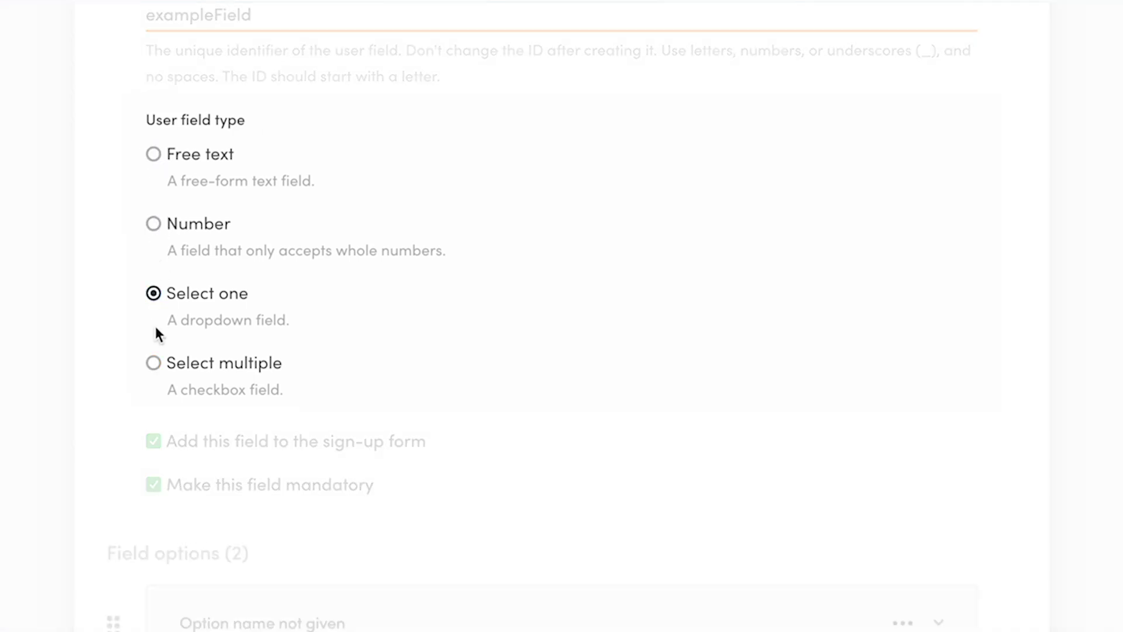
pyautogui.click(154, 364)
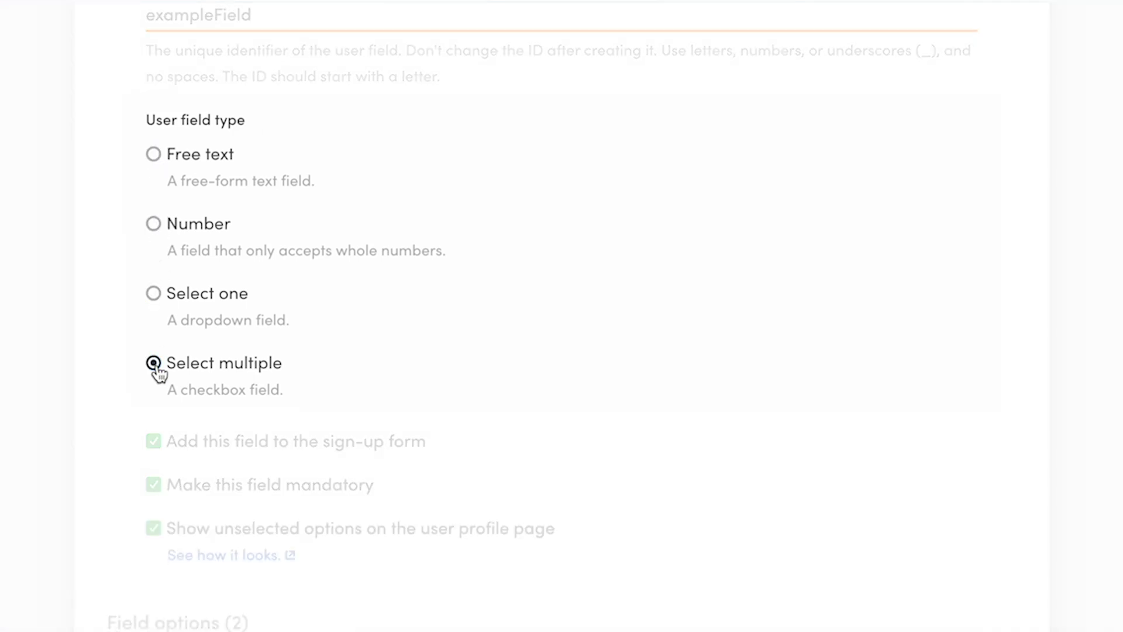
pyautogui.click(154, 155)
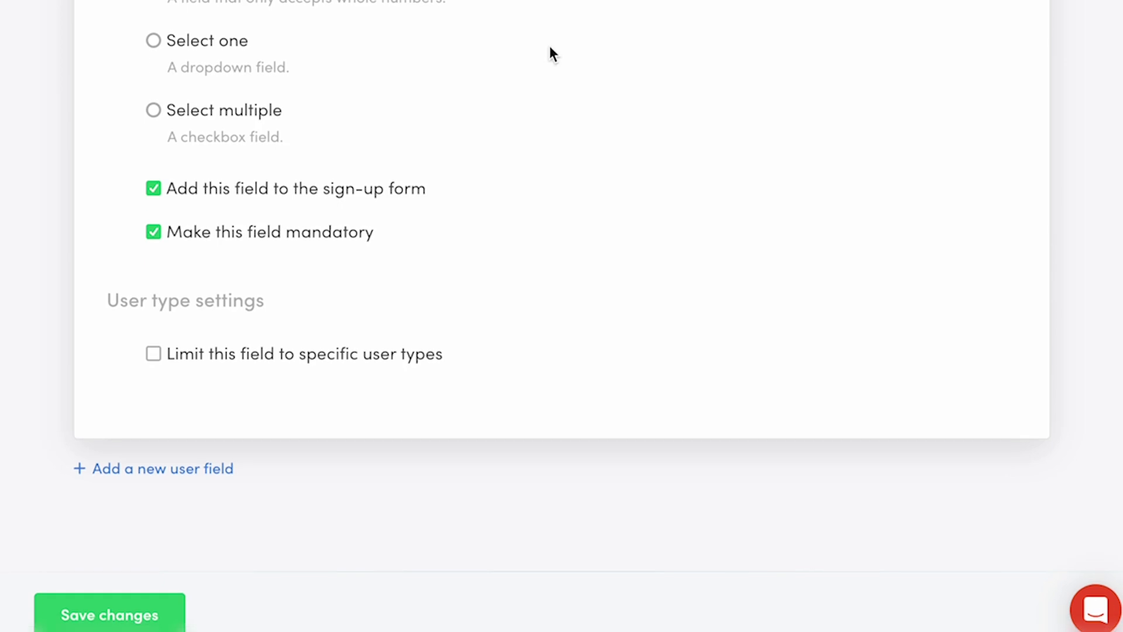
pyautogui.click(153, 353)
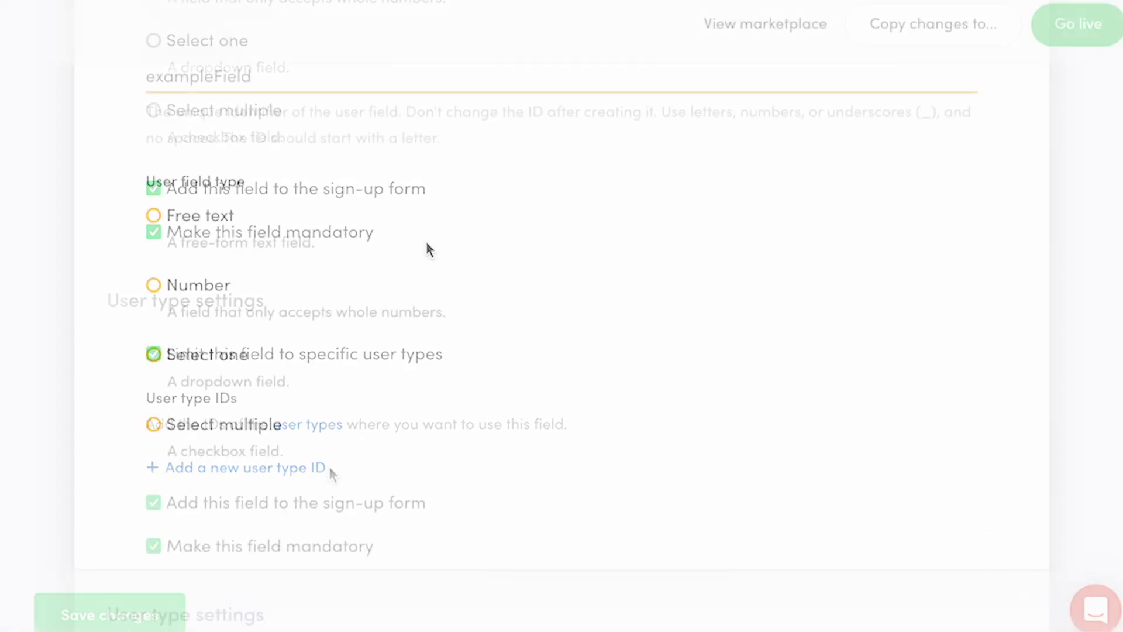
# Step: Cycle through Free text, Number, Select one and Select multiple, then add a fresh blank user field
pyautogui.click(153, 215)
pyautogui.click(153, 285)
pyautogui.click(154, 354)
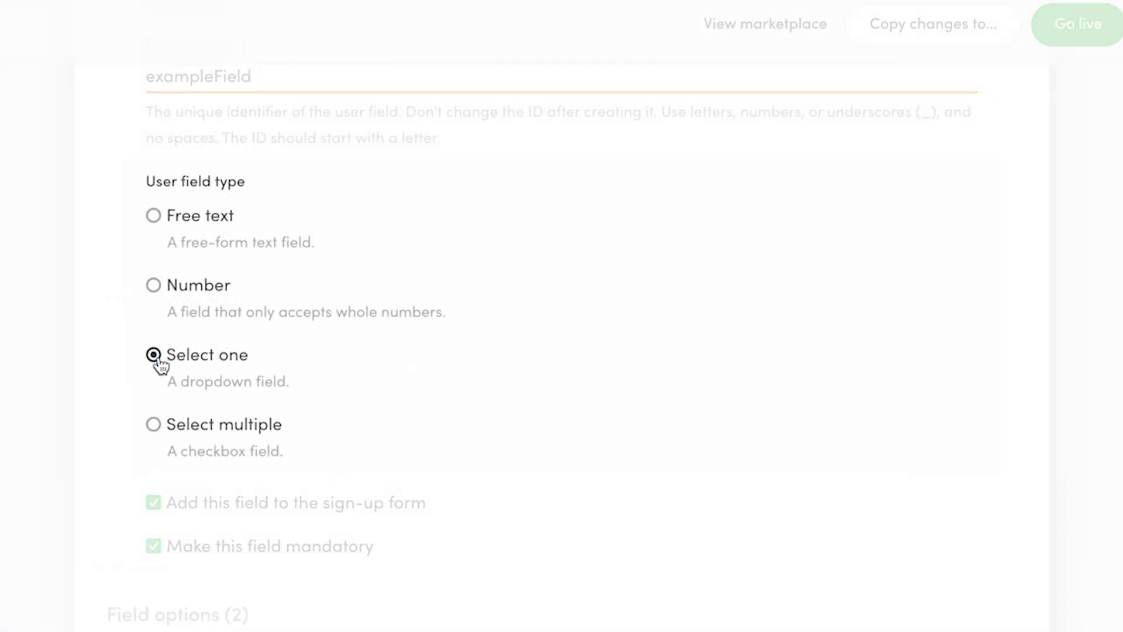
pyautogui.click(153, 424)
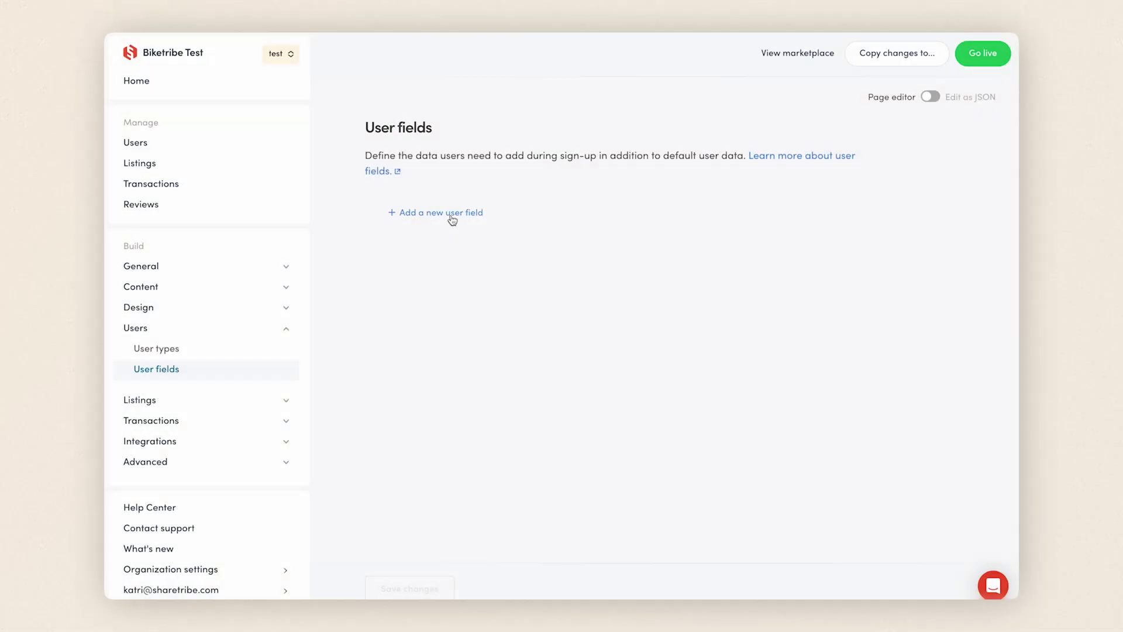
pyautogui.click(452, 214)
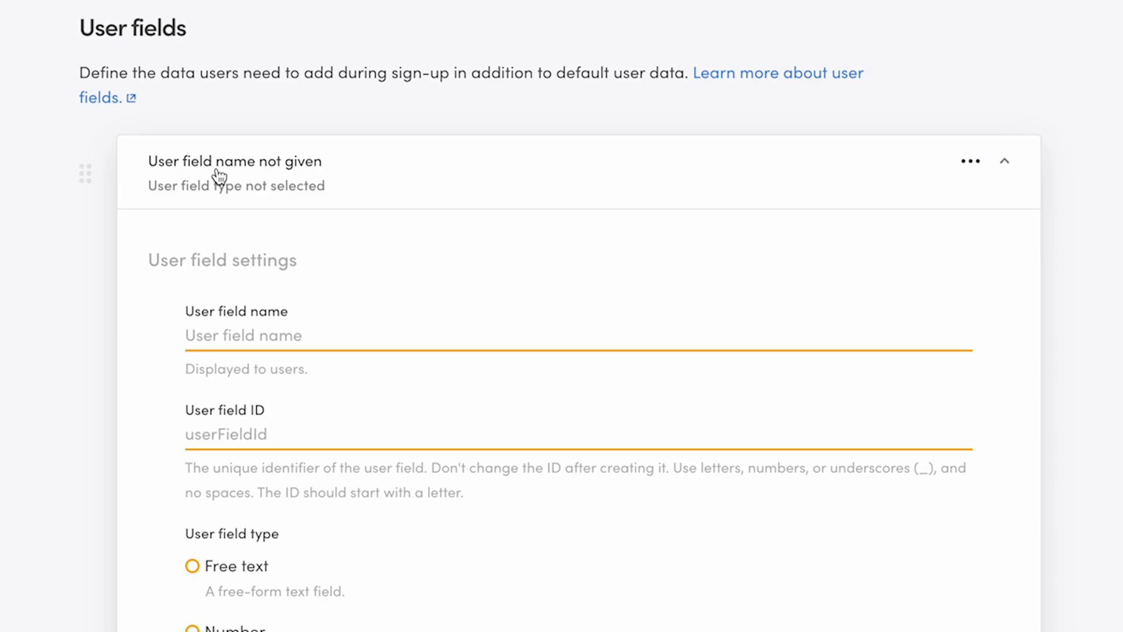
# Step: Name the new field 'Website' with ID website and make it Free text
pyautogui.click(368, 333)
pyautogui.write('Website')
pyautogui.press('Tab')
pyautogui.write('w')
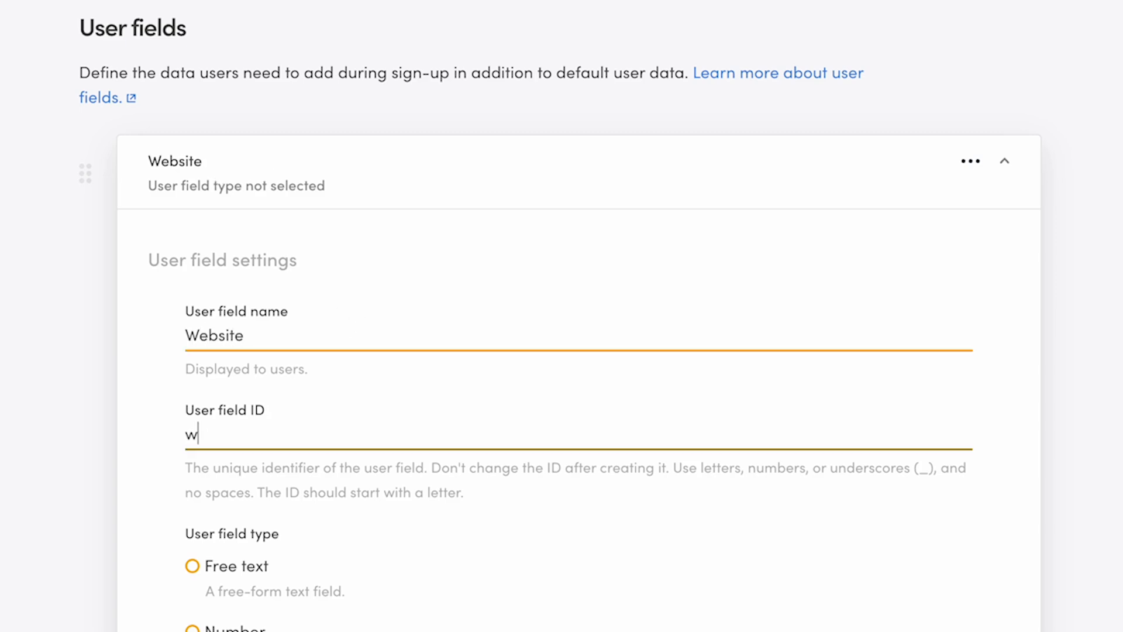
pyautogui.write('ebsite')
pyautogui.scroll(-6, 1089, 360)
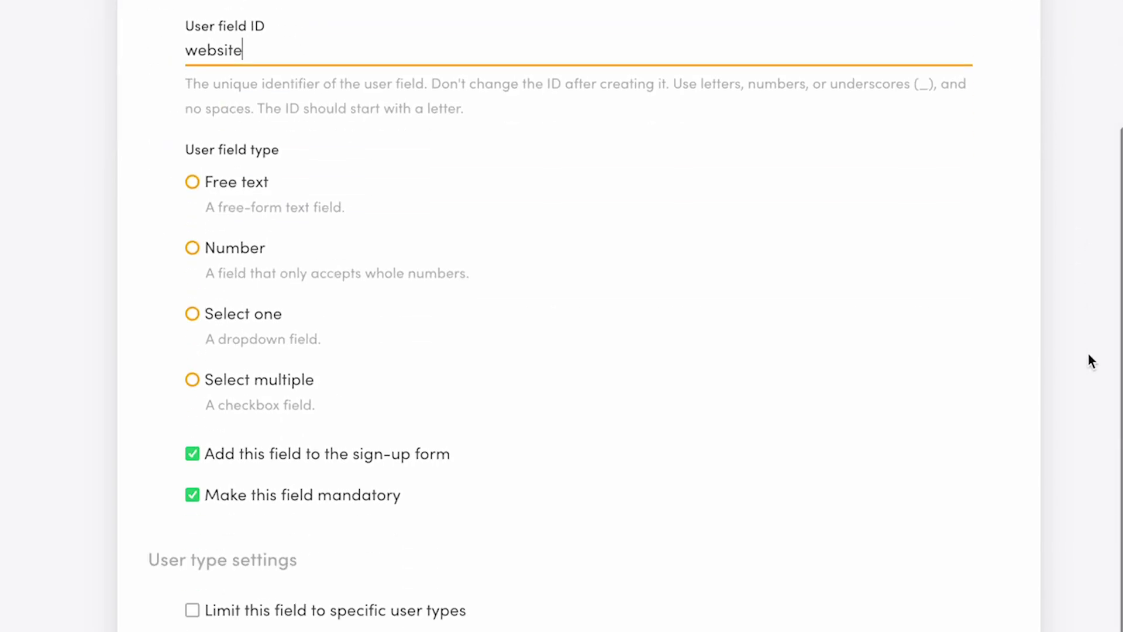
pyautogui.click(221, 184)
pyautogui.scroll(-1, 544, 414)
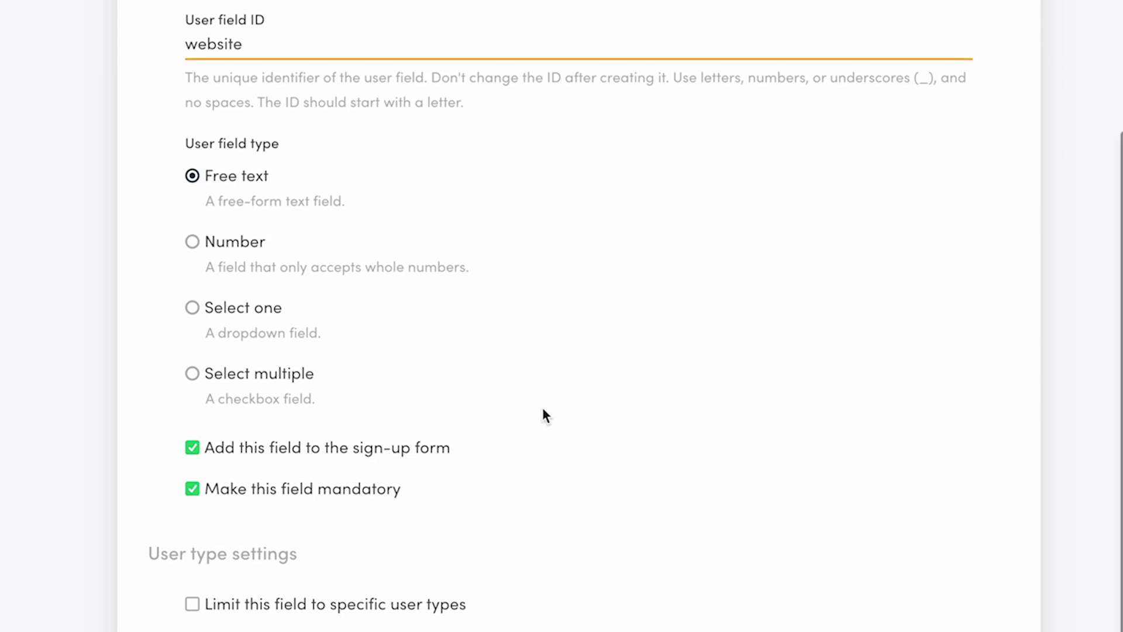
pyautogui.scroll(-2, 542, 407)
# Step: Keep Website optional on the sign-up form and limit it to the bike-owner user type
pyautogui.click(192, 351)
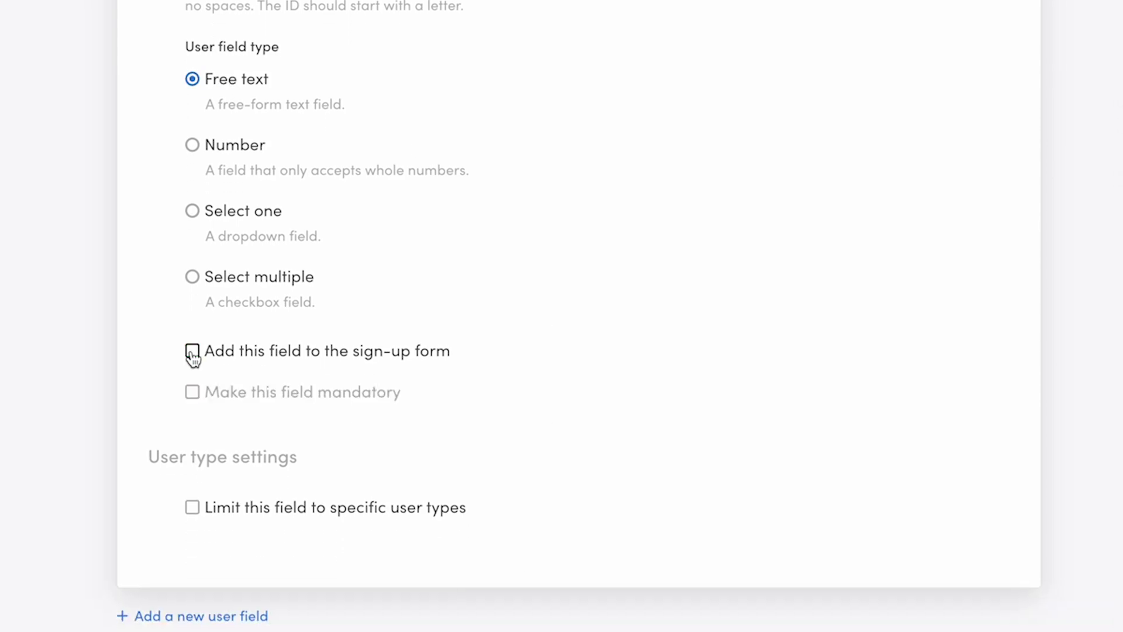
pyautogui.click(192, 353)
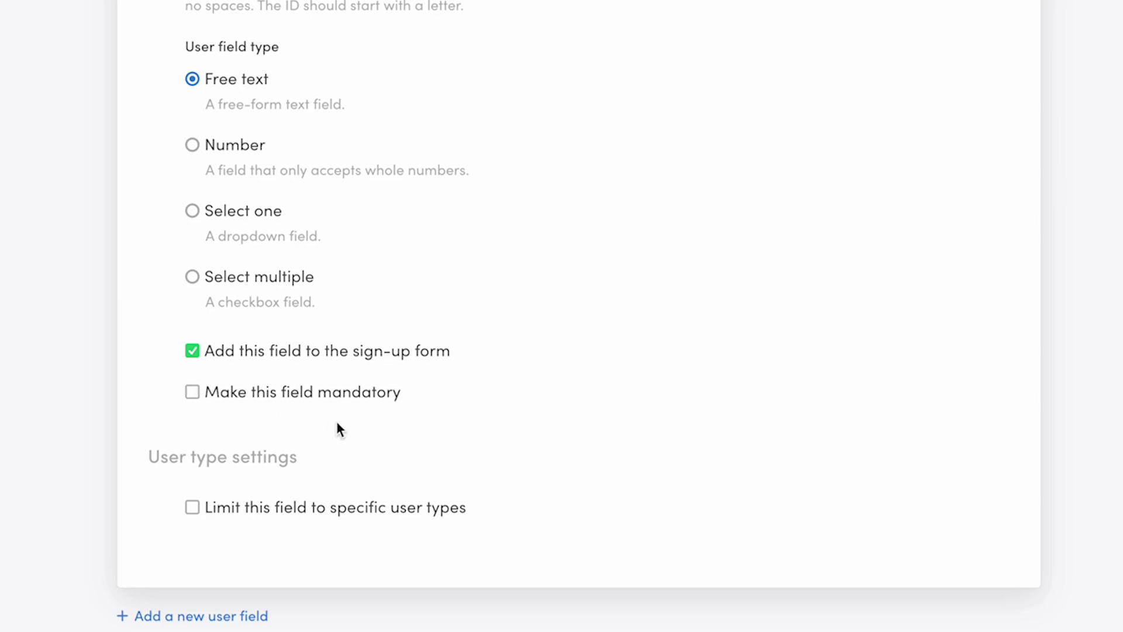
pyautogui.click(193, 506)
pyautogui.scroll(-2, 195, 510)
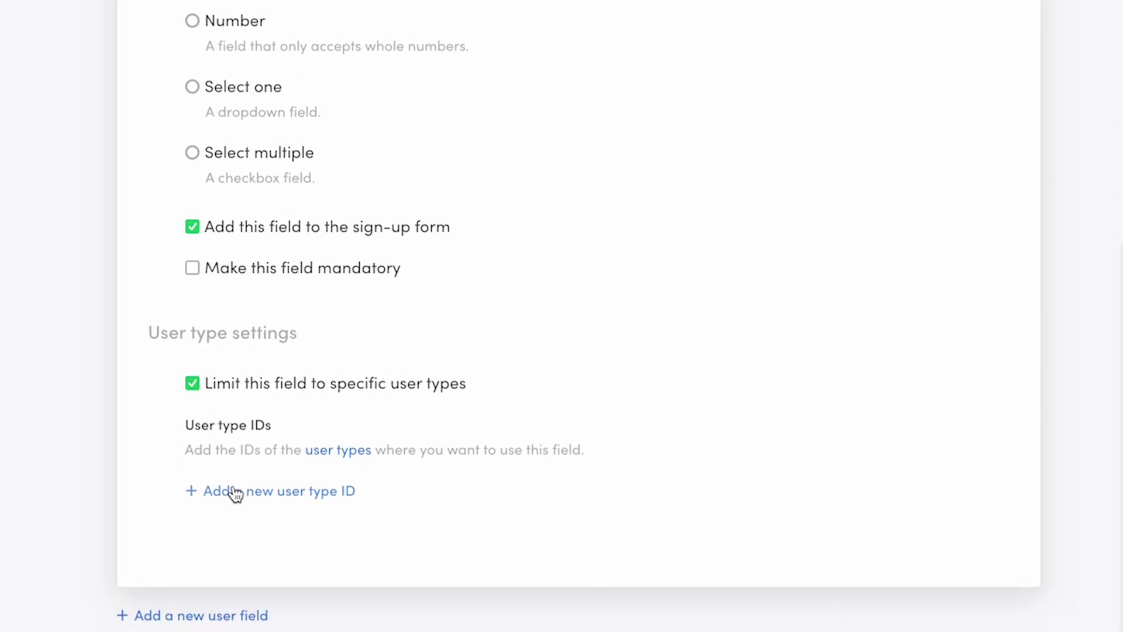
pyautogui.click(235, 492)
pyautogui.write('b')
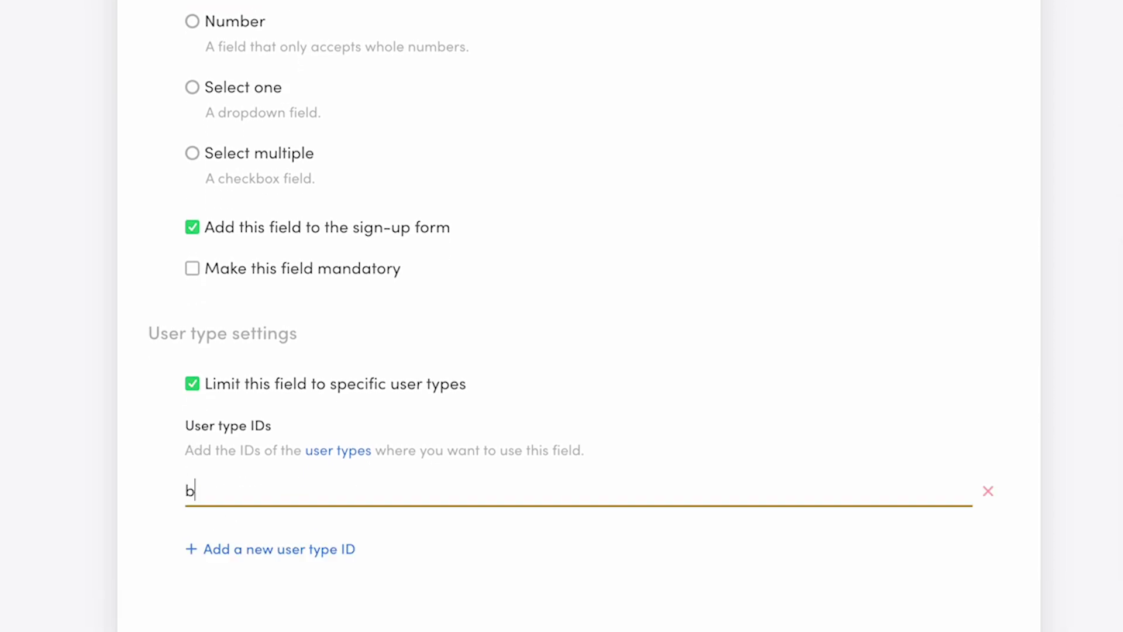
pyautogui.write('ike-own')
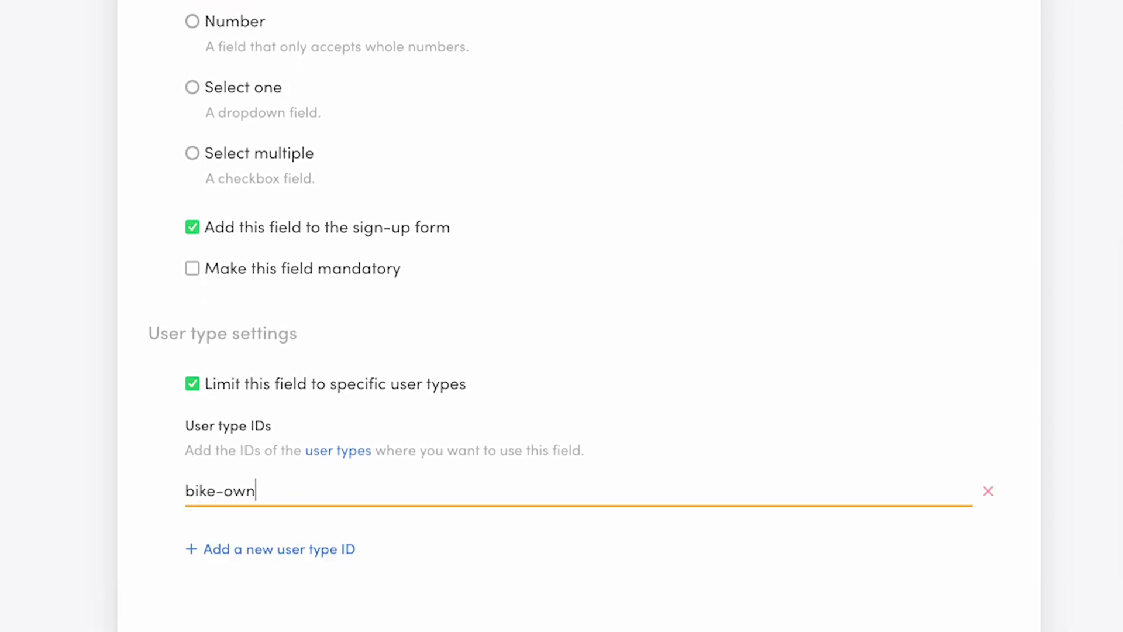
pyautogui.write('er')
pyautogui.scroll(-1, 659, 473)
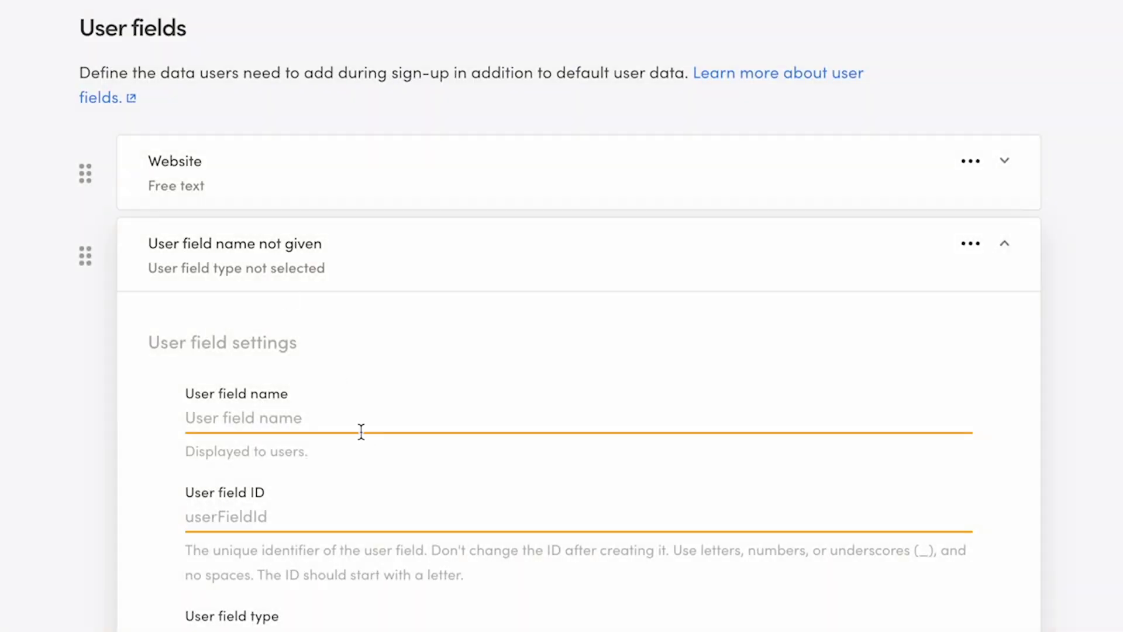
# Step: Create an optional Number field 'How many bikes do you own?' with ID howManyBikes
pyautogui.click(359, 415)
pyautogui.write('How many bikes')
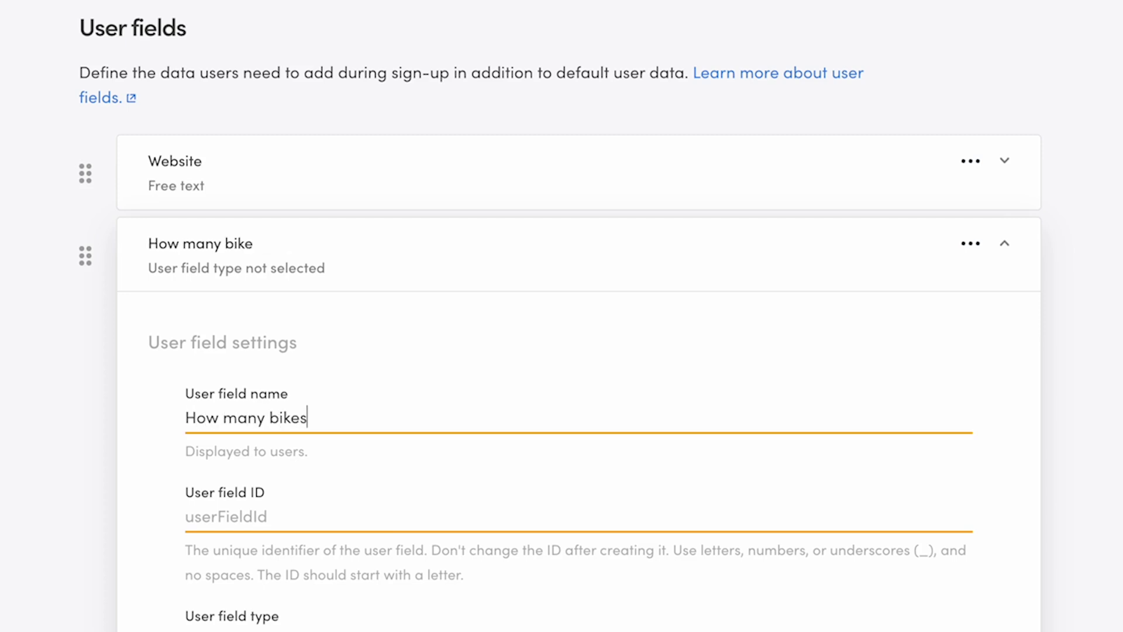
pyautogui.write(' do you own?')
pyautogui.click(222, 516)
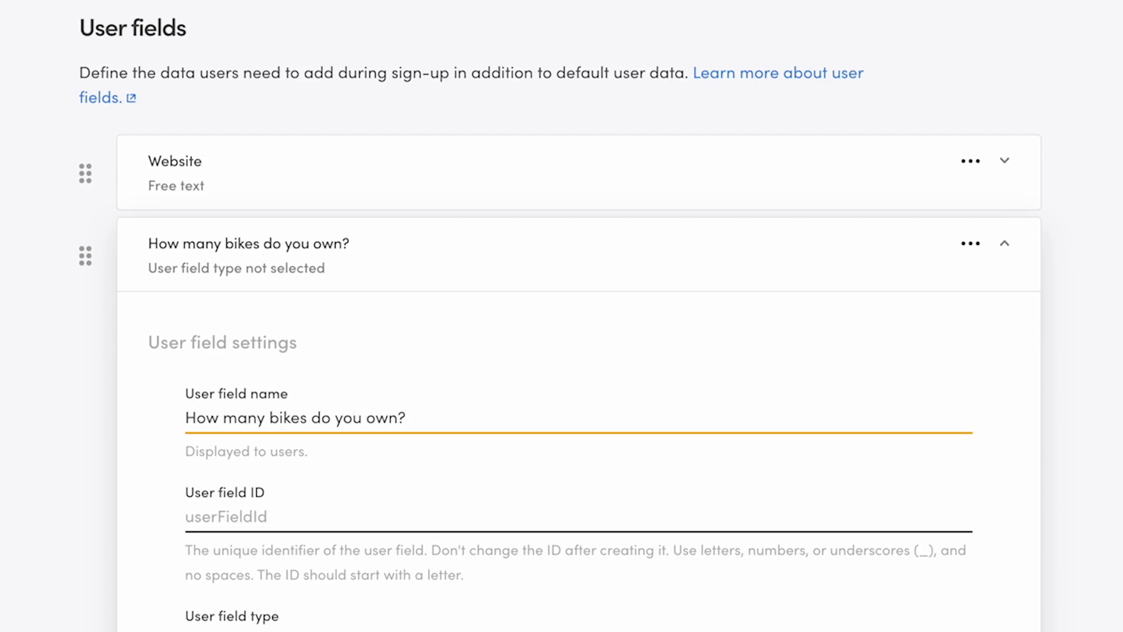
pyautogui.write('howManyBikes')
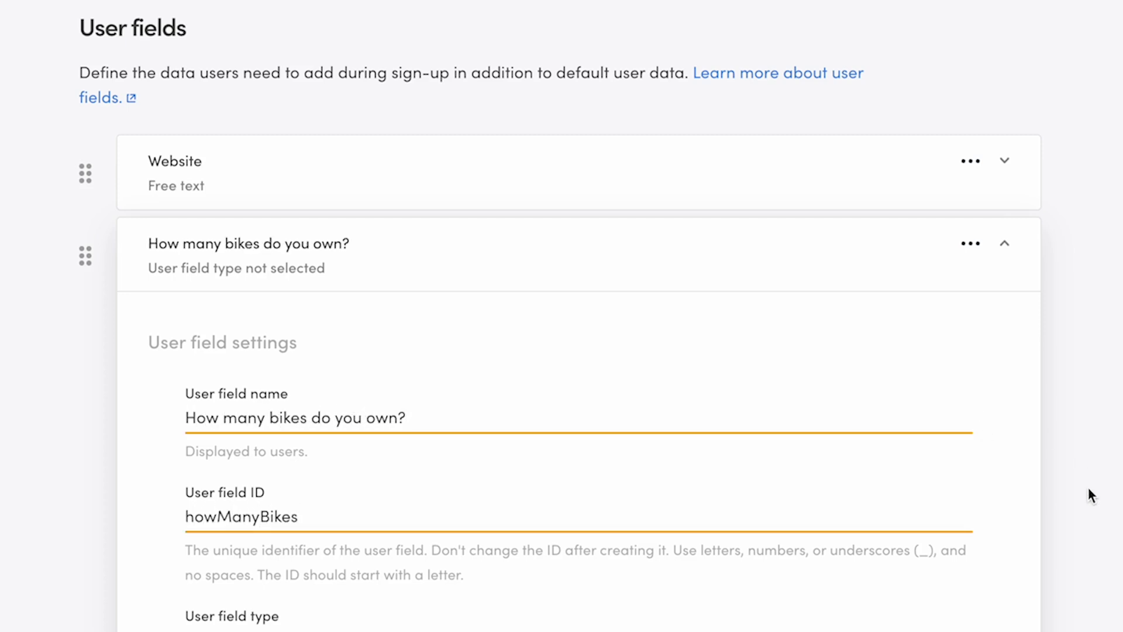
pyautogui.scroll(-5, 1090, 494)
pyautogui.scroll(-3, 1092, 494)
pyautogui.click(229, 188)
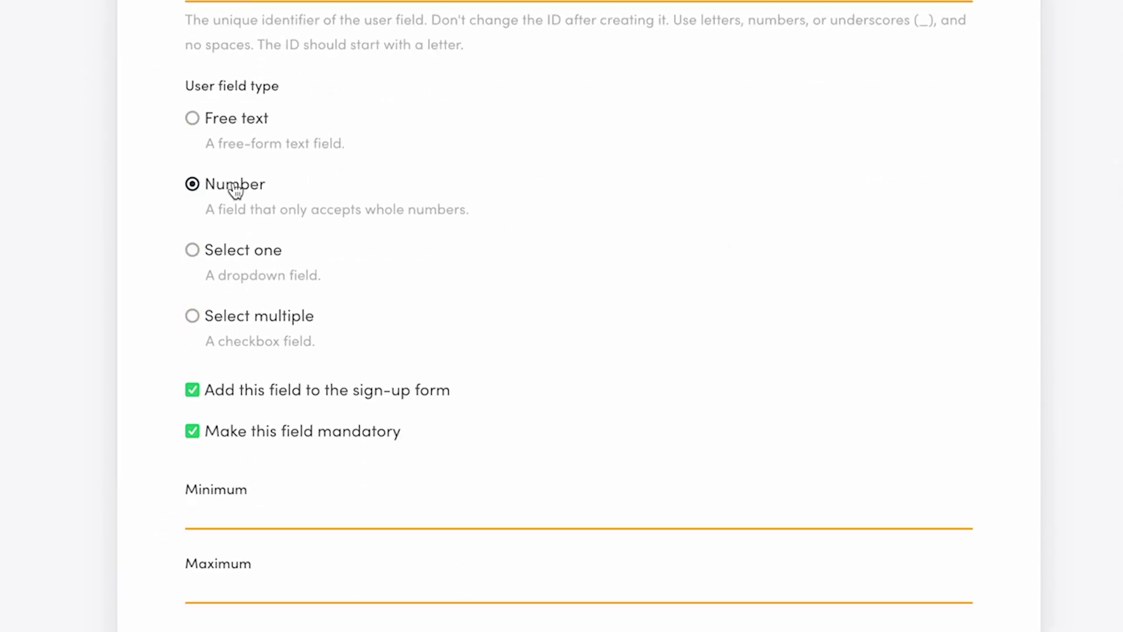
pyautogui.click(197, 437)
# Step: Set the bike count range to 1–10000 and limit the field to the bike-owner user type
pyautogui.scroll(-3, 1082, 494)
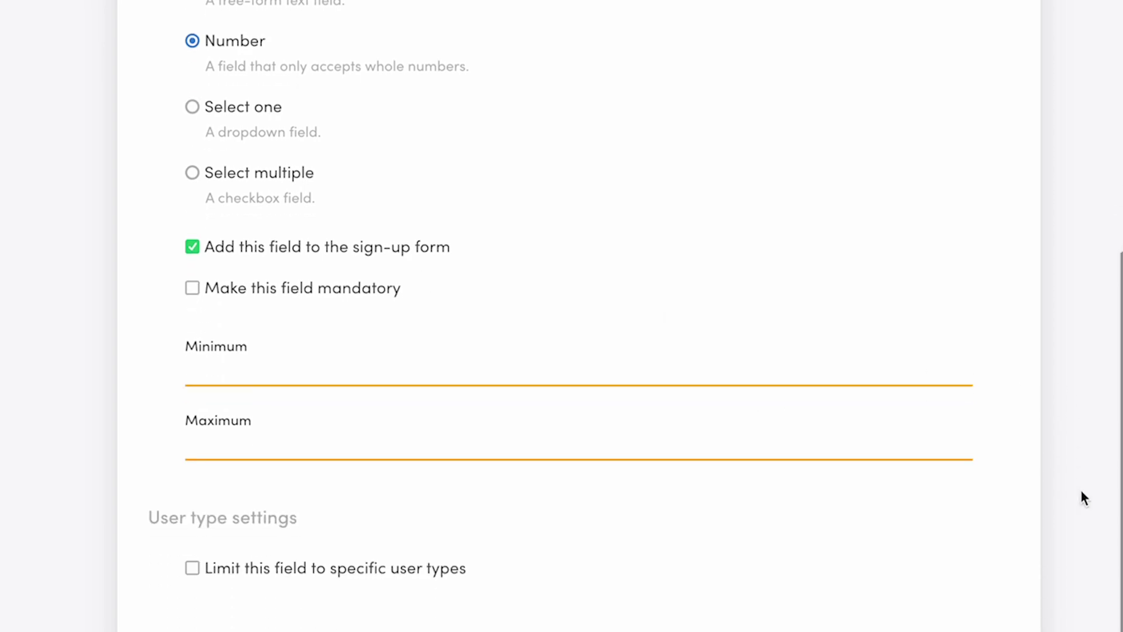
pyautogui.click(857, 313)
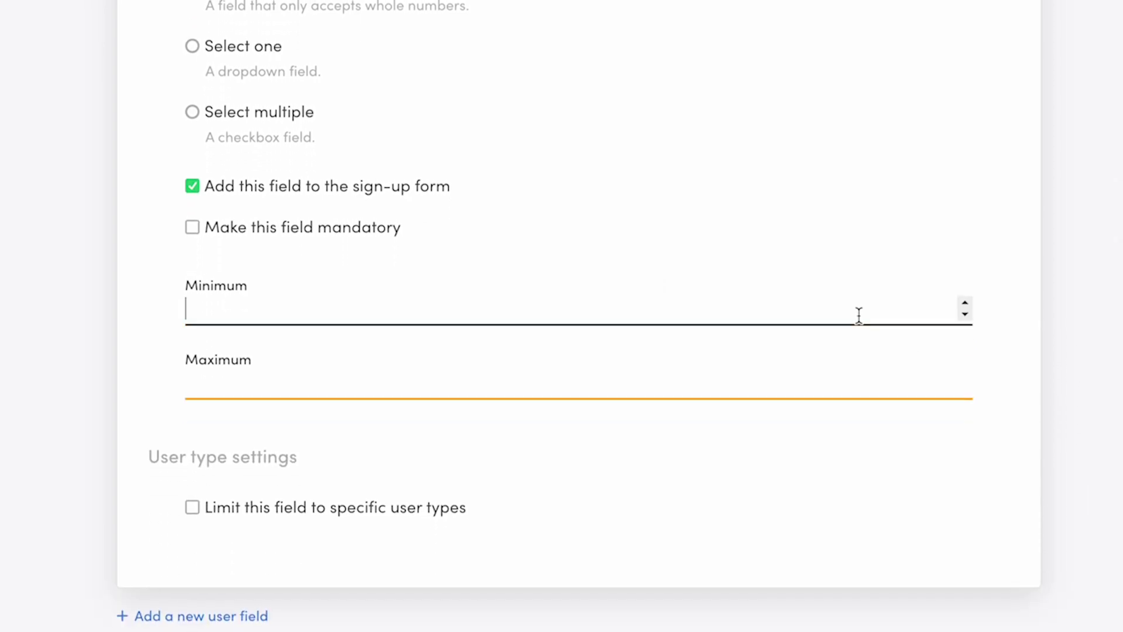
pyautogui.write('1')
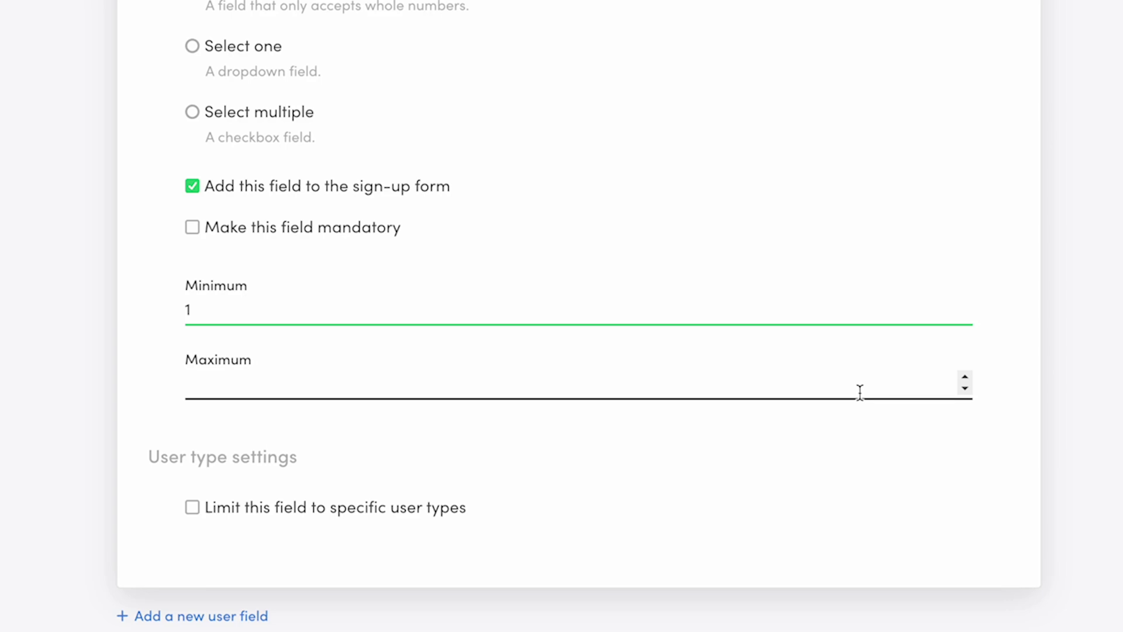
pyautogui.click(859, 392)
pyautogui.write('10000')
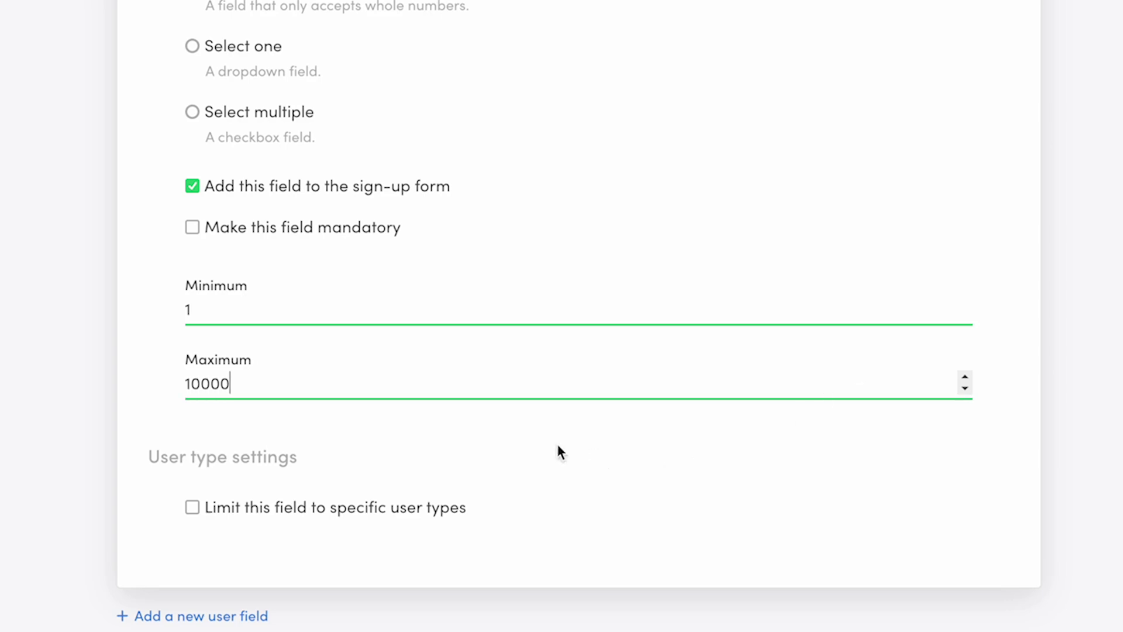
pyautogui.click(194, 507)
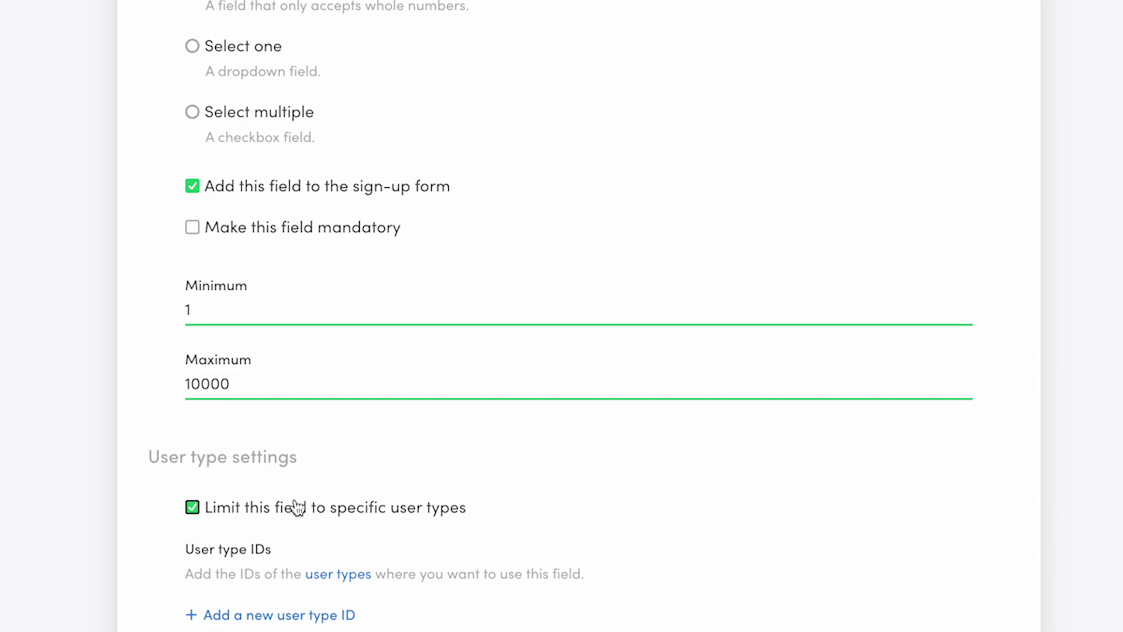
pyautogui.scroll(-3, 591, 513)
pyautogui.click(351, 493)
pyautogui.write('b')
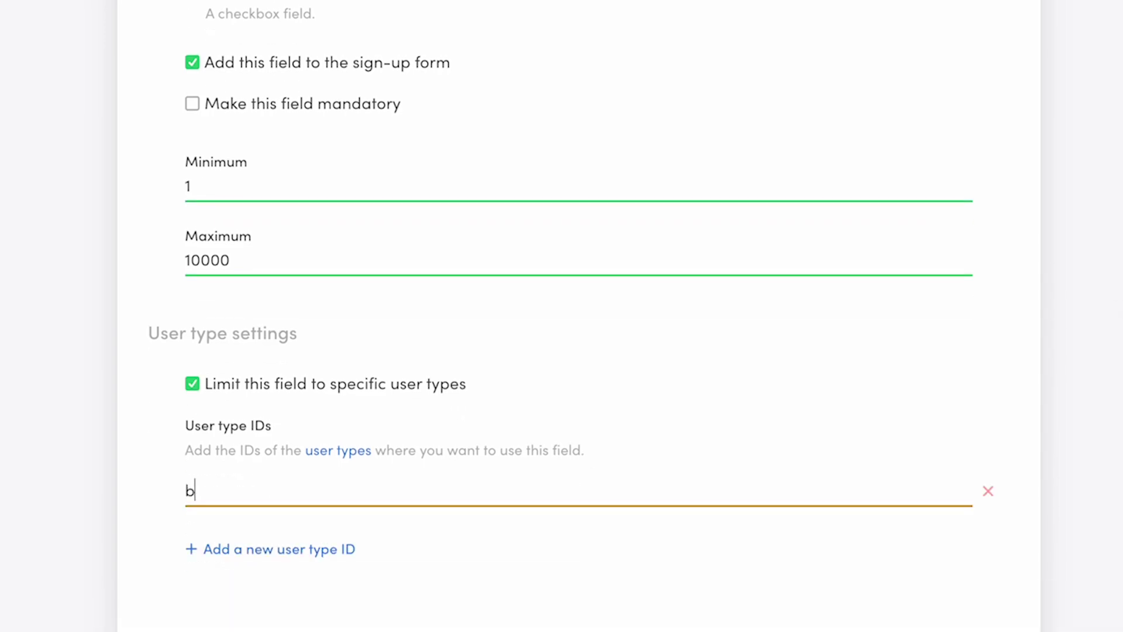
pyautogui.write('ike-owner')
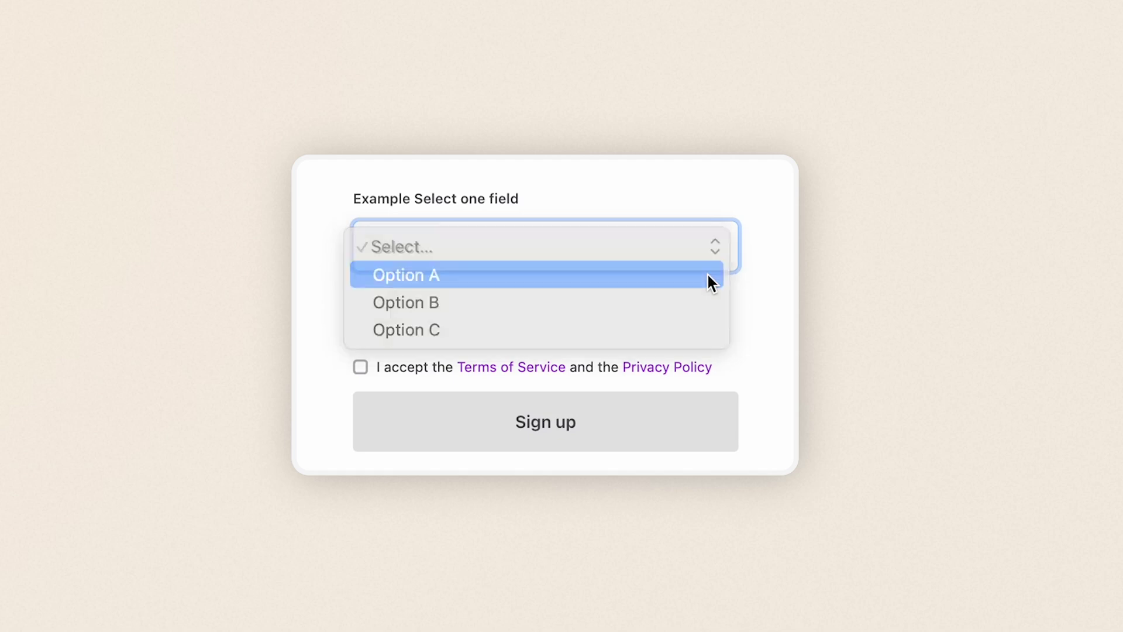
# Step: After picking Option C in the example dropdown, add a field 'Biking skill level' with ID bikingSkill
pyautogui.click(716, 247)
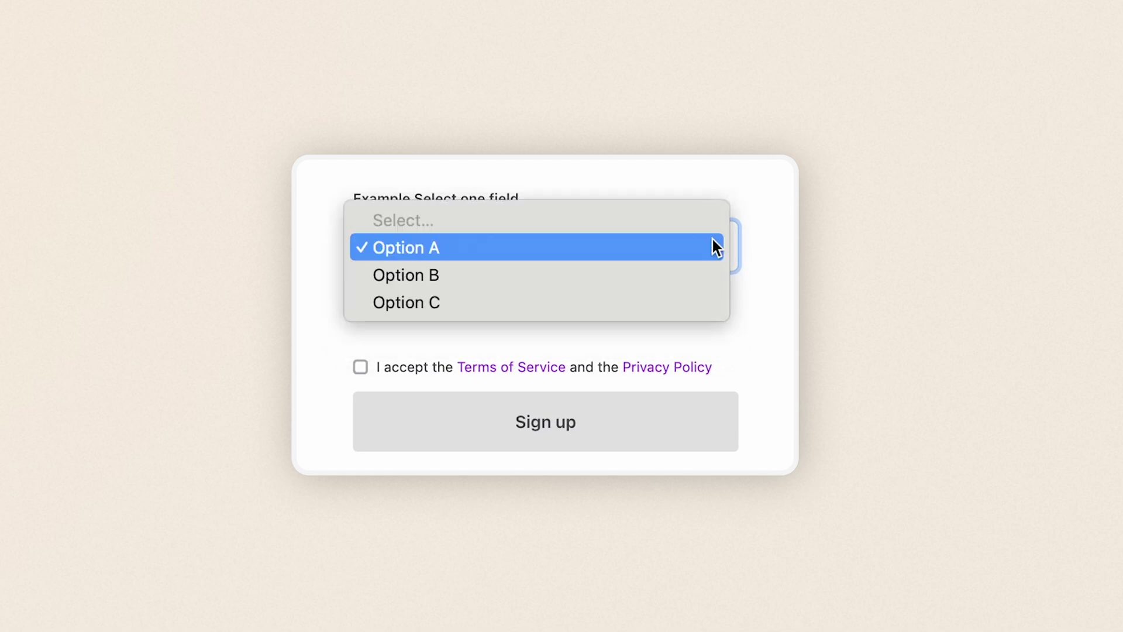
pyautogui.click(707, 302)
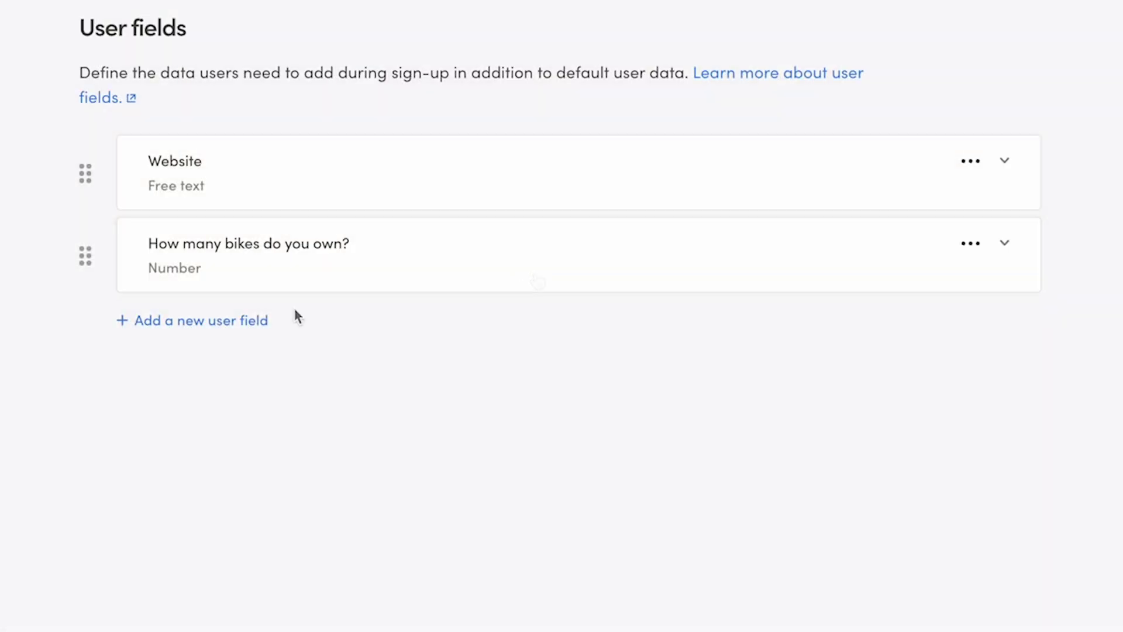
pyautogui.click(261, 321)
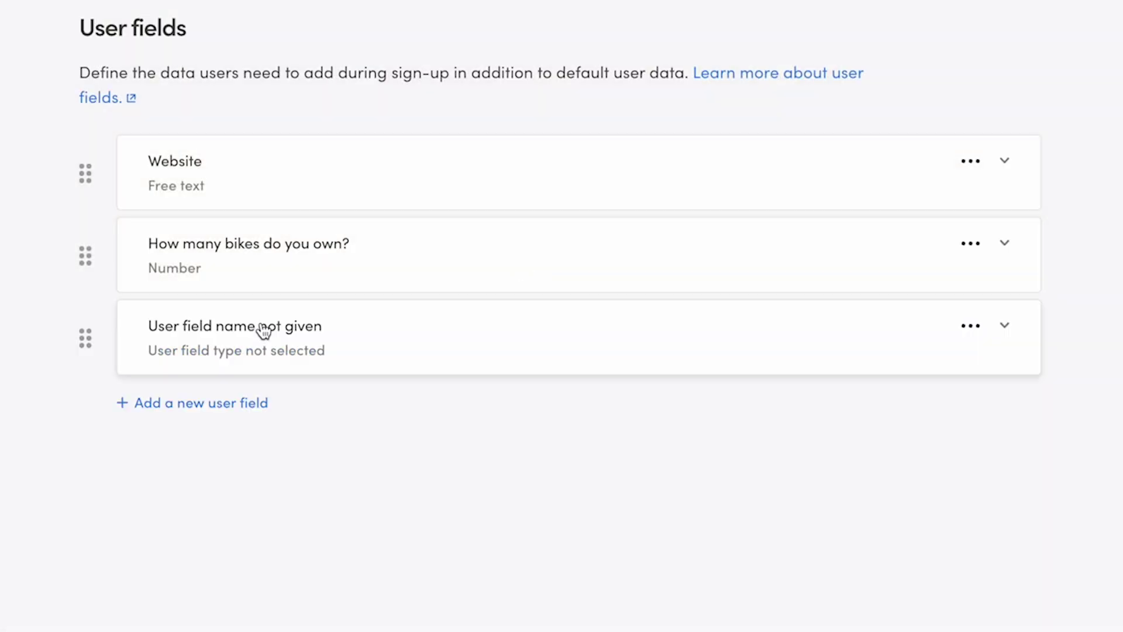
pyautogui.scroll(-5, 564, 475)
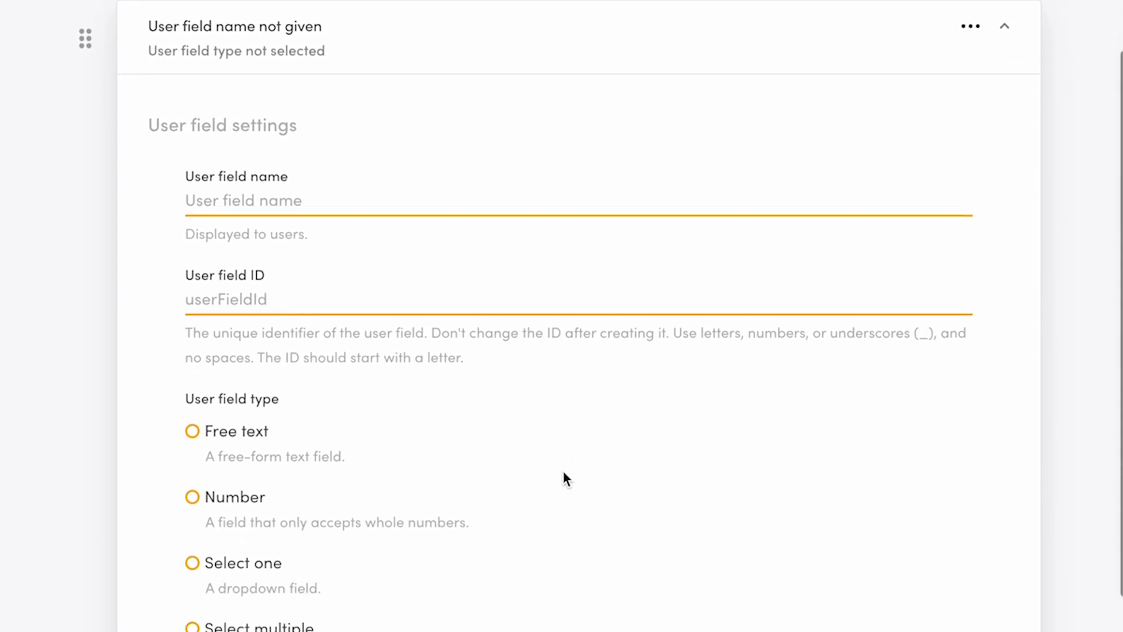
pyautogui.click(508, 165)
pyautogui.write('Biking skill level')
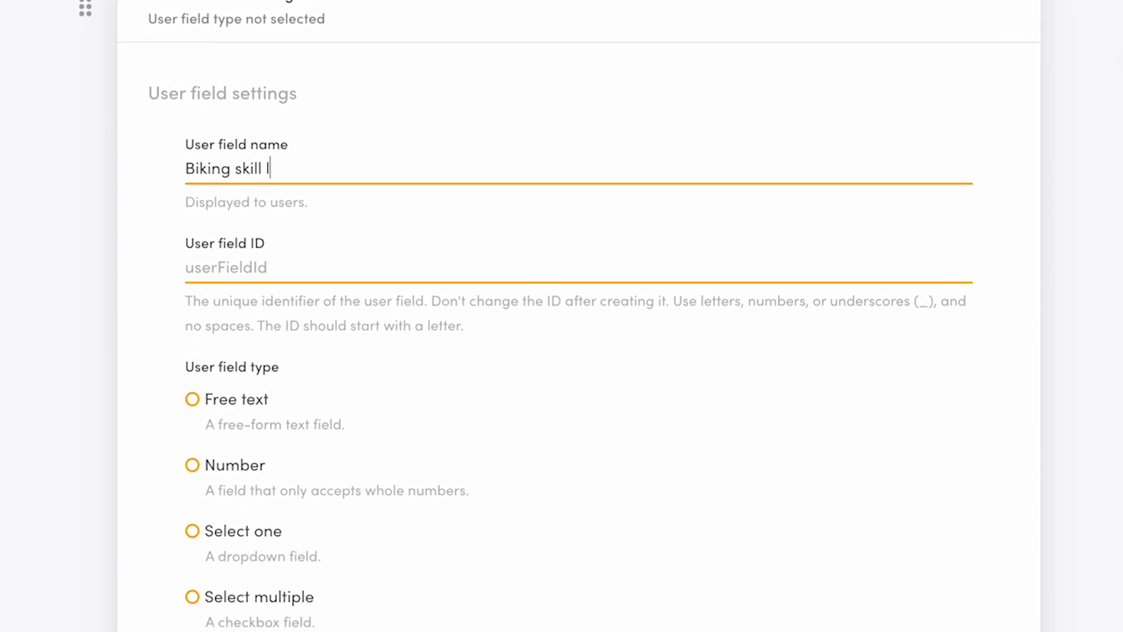
pyautogui.click(186, 267)
pyautogui.write('bikingSkill')
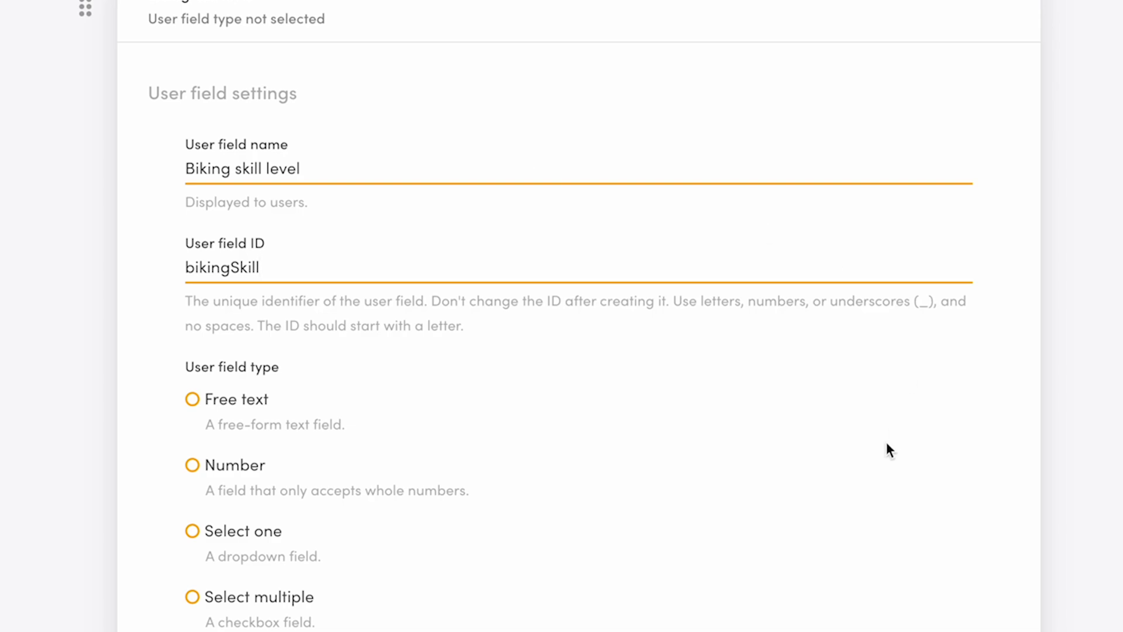
# Step: Make Biking skill level a Select one field that stays on the sign-up form
pyautogui.scroll(-4, 886, 450)
pyautogui.click(266, 284)
pyautogui.scroll(-2, 671, 421)
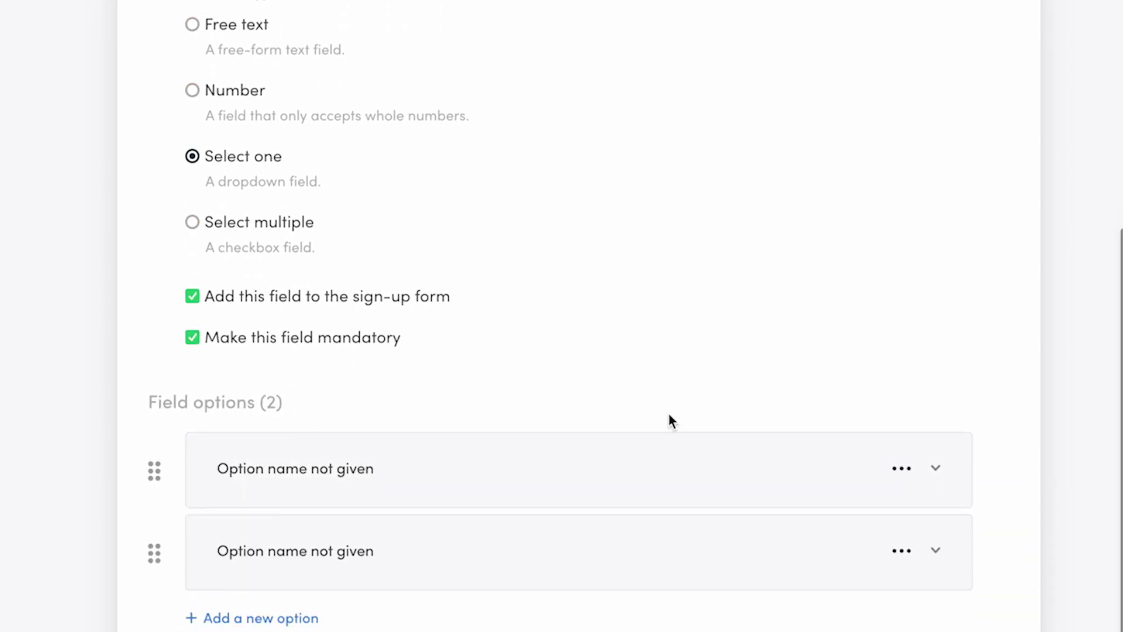
pyautogui.scroll(-2, 671, 421)
pyautogui.click(262, 157)
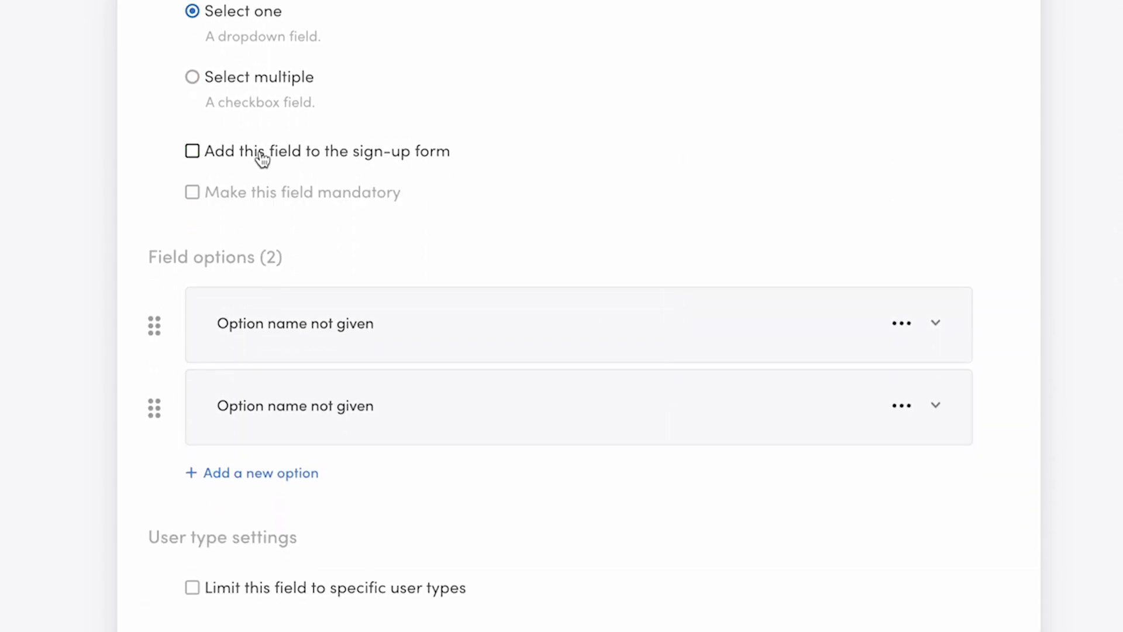
pyautogui.click(262, 158)
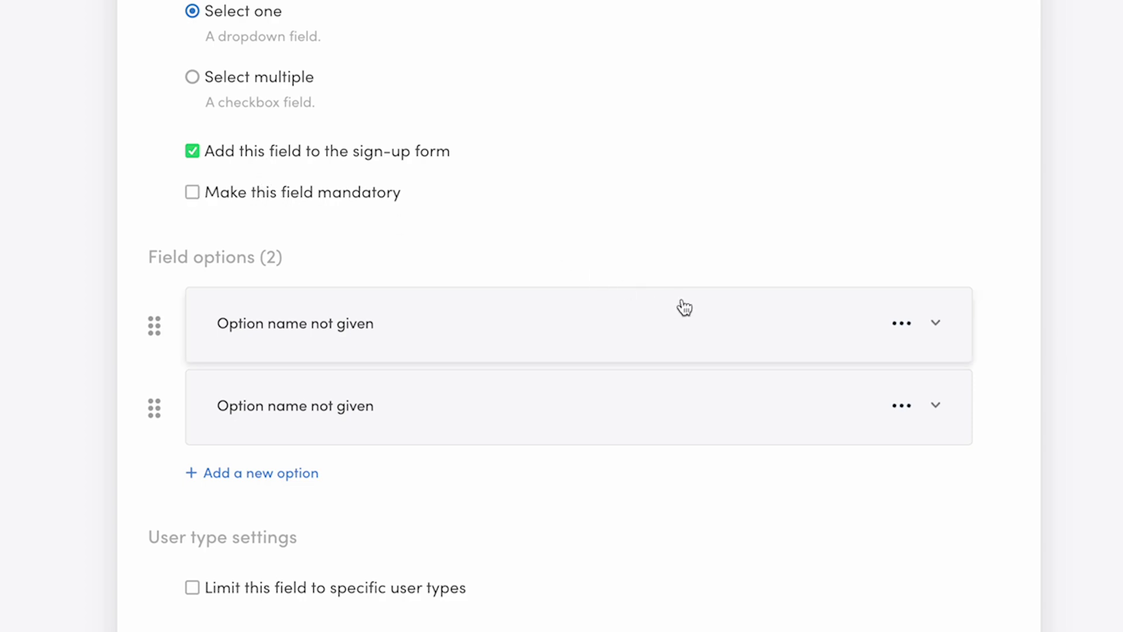
# Step: Add the options Beginner (beginner) and Intermediate (intermediate)
pyautogui.click(744, 333)
pyautogui.scroll(-2, 744, 332)
pyautogui.click(712, 338)
pyautogui.write('Beginnerb')
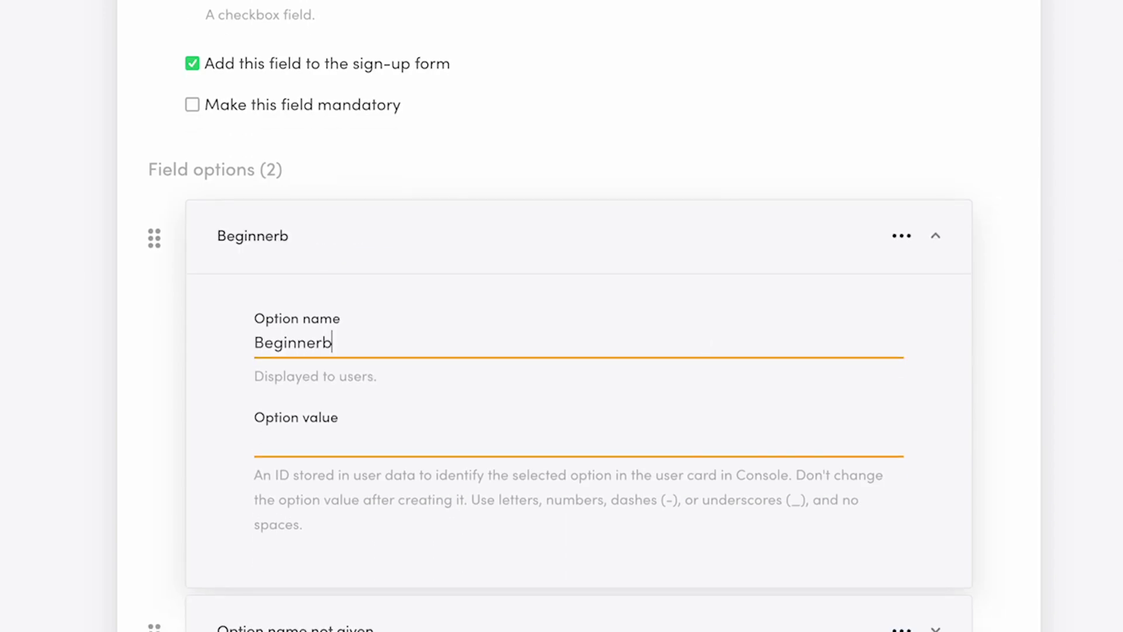
pyautogui.press('BackSpace')
pyautogui.press('Tab')
pyautogui.write('beginner')
pyautogui.click(678, 259)
pyautogui.click(371, 338)
pyautogui.click(351, 421)
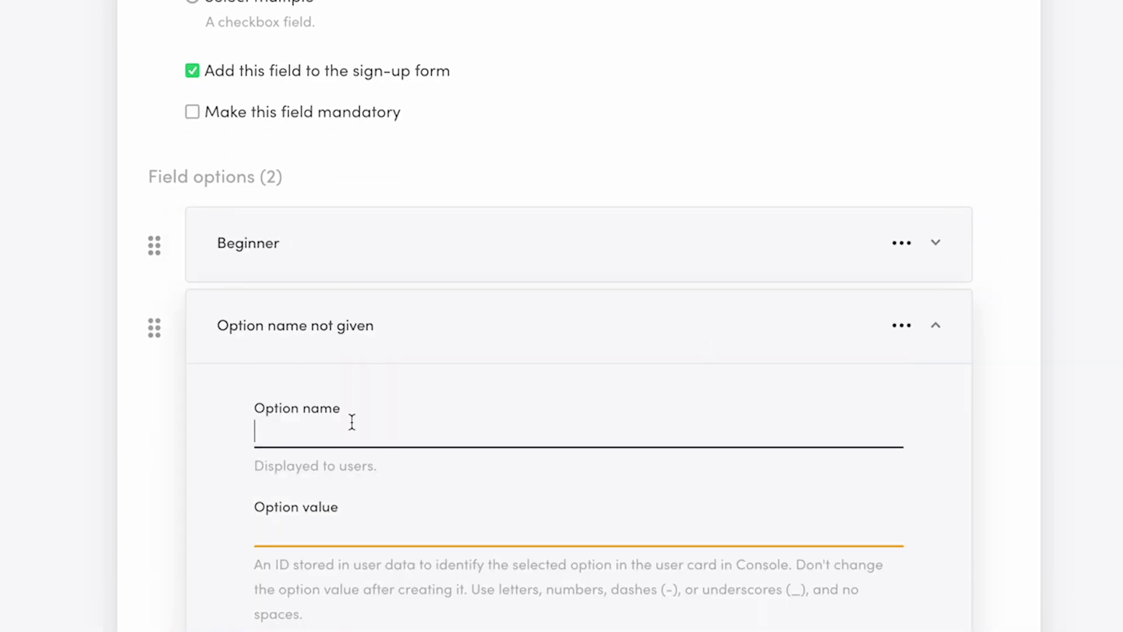
pyautogui.write('Intermediate')
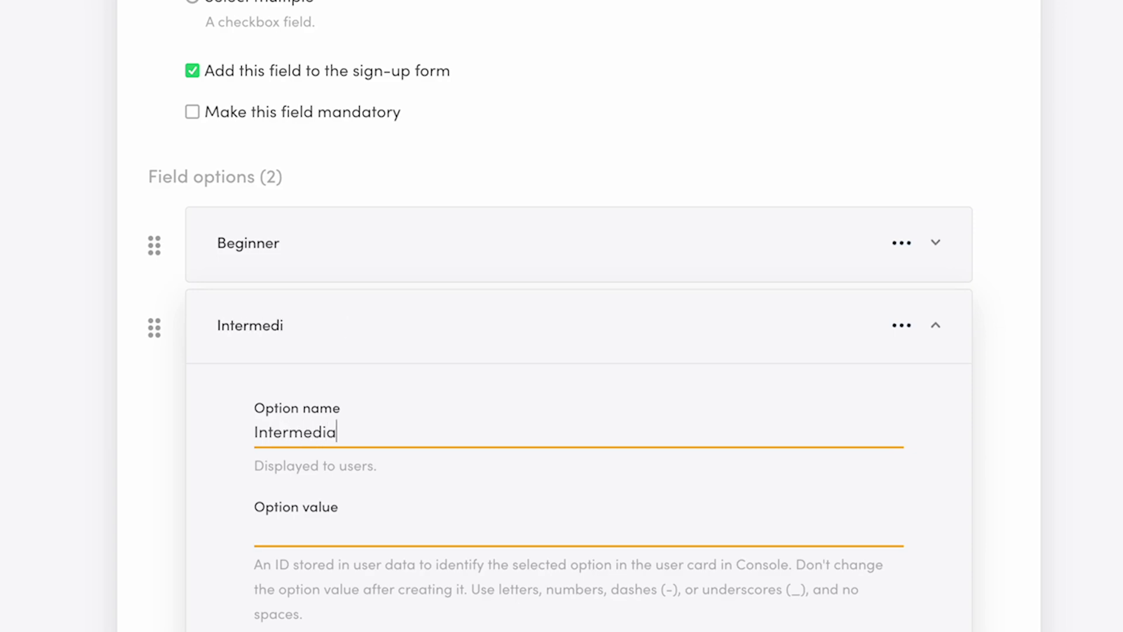
pyautogui.press('Tab')
pyautogui.write('intermediate')
pyautogui.click(399, 327)
# Step: Add a third option Expert with value expert
pyautogui.click(316, 405)
pyautogui.click(374, 416)
pyautogui.scroll(-2, 403, 443)
pyautogui.click(397, 408)
pyautogui.write('Expert')
pyautogui.press('Tab')
pyautogui.write('expert')
pyautogui.click(492, 304)
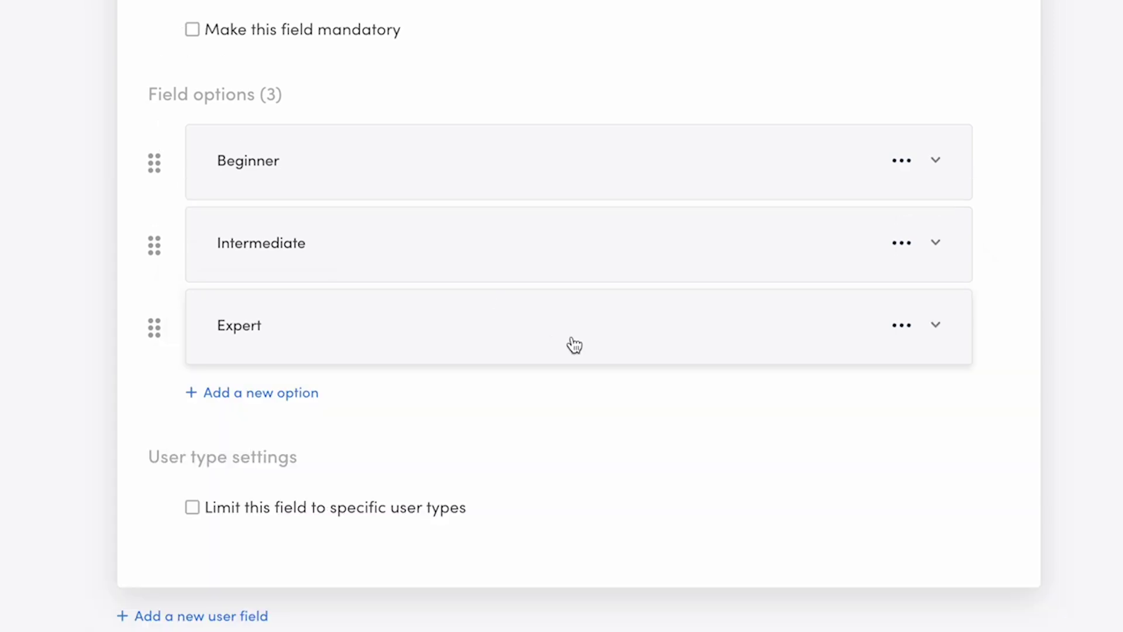
# Step: Limit Biking skill level to the customer user type ID and collapse its card
pyautogui.click(193, 507)
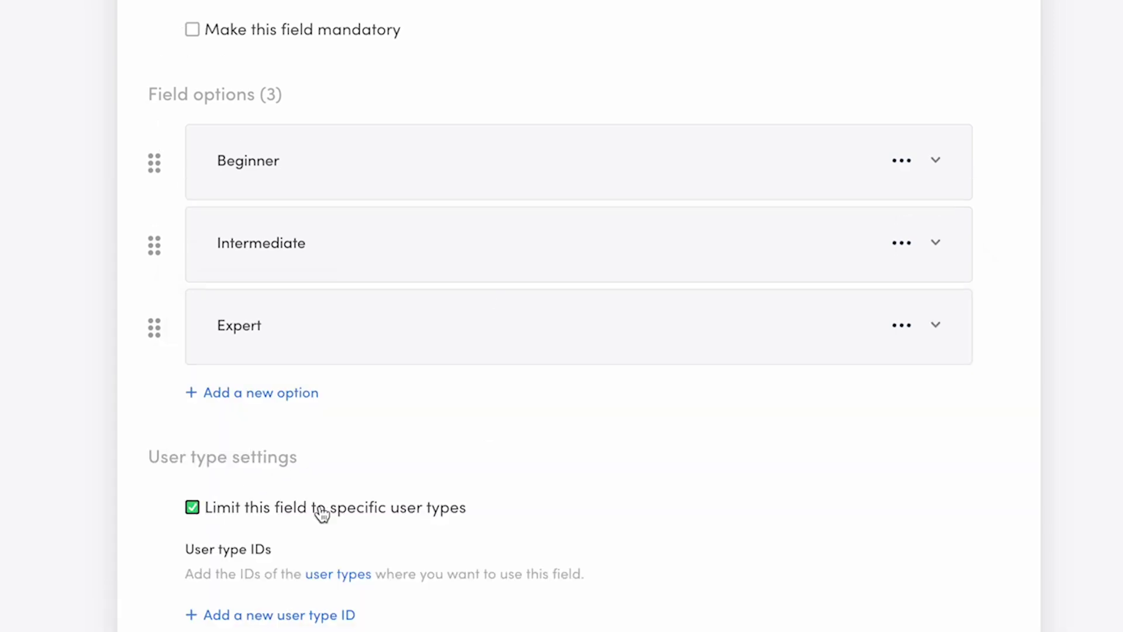
pyautogui.scroll(-2, 676, 576)
pyautogui.click(347, 493)
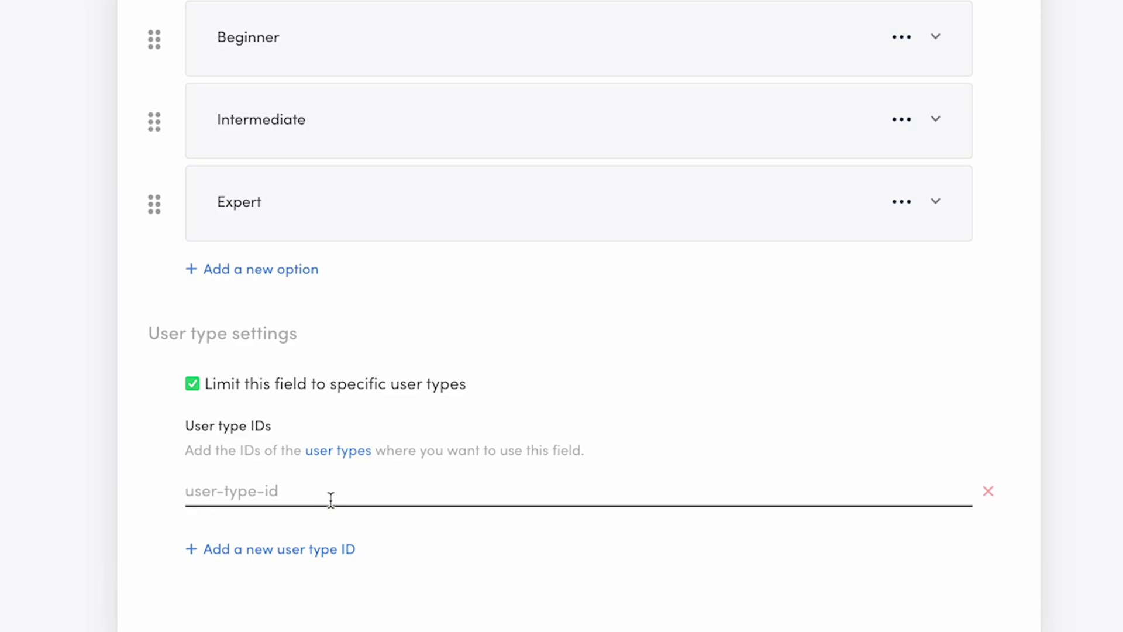
pyautogui.click(333, 490)
pyautogui.write('customer')
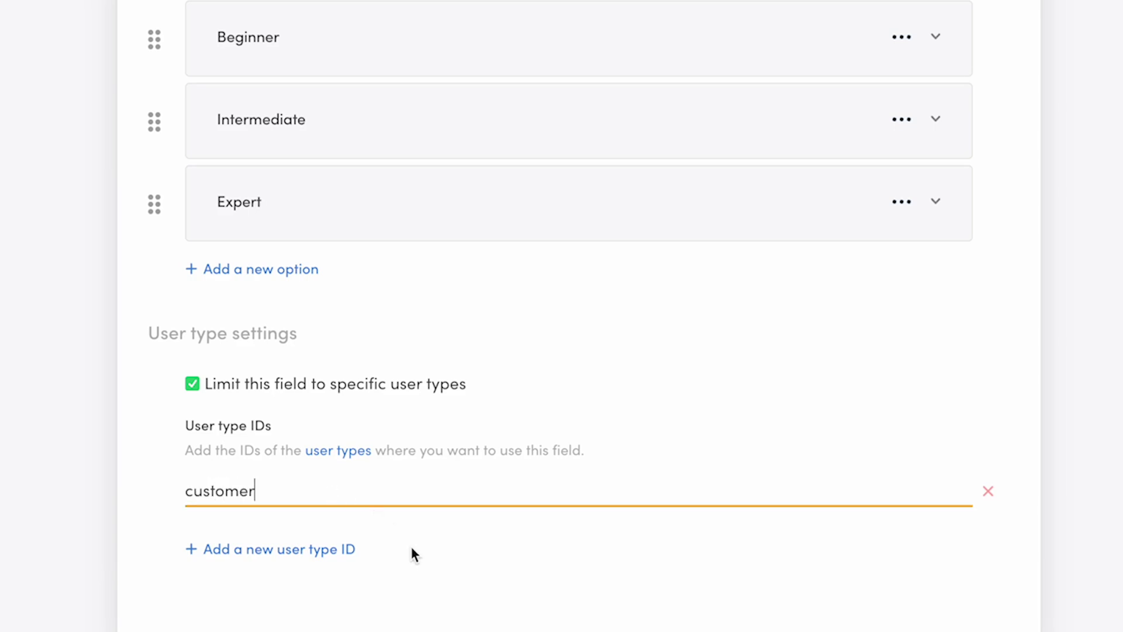
pyautogui.scroll(10, 410, 502)
pyautogui.click(342, 337)
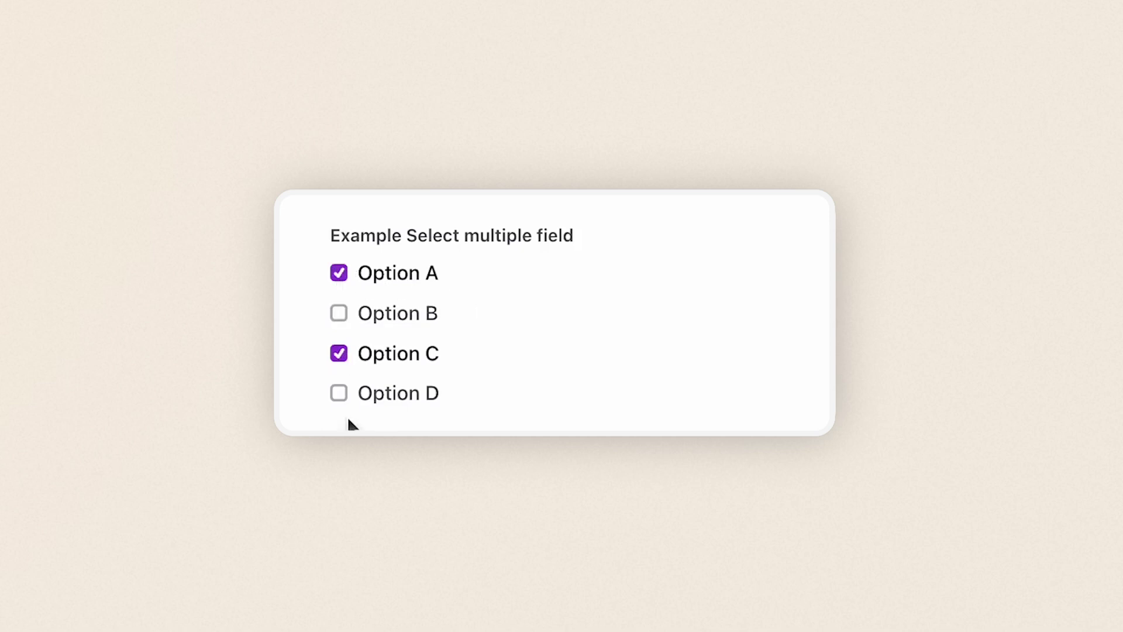
# Step: Create a fourth user field titled 'Biking interests' using the ID bikingInterests
pyautogui.click(339, 395)
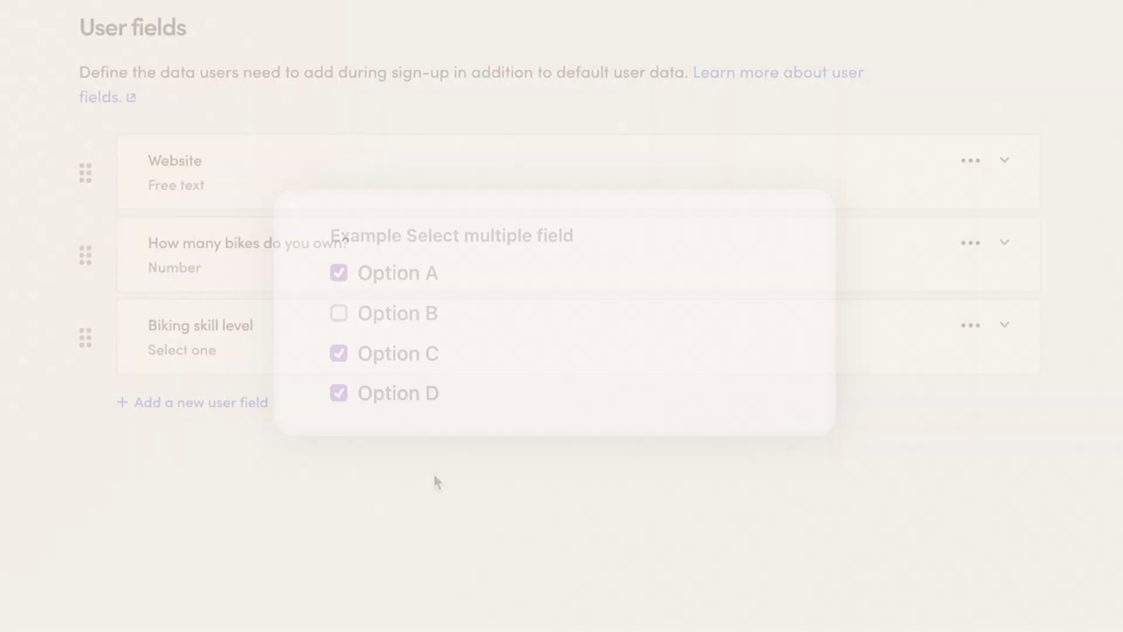
pyautogui.click(271, 402)
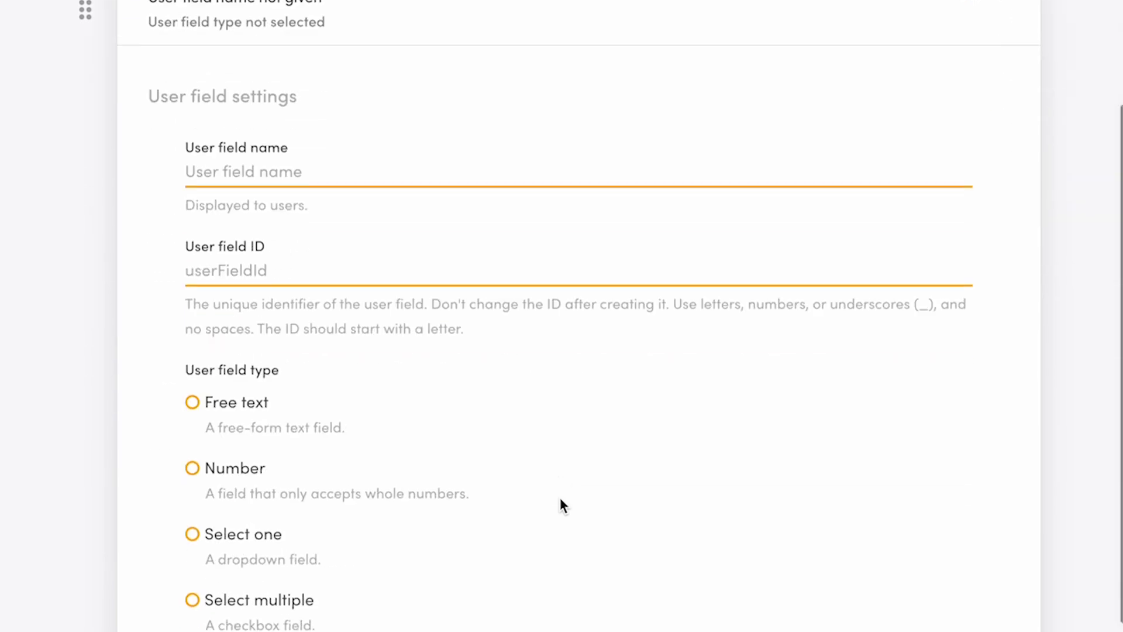
pyautogui.write('Biking interests')
pyautogui.press('Tab')
pyautogui.write('bikingInterests')
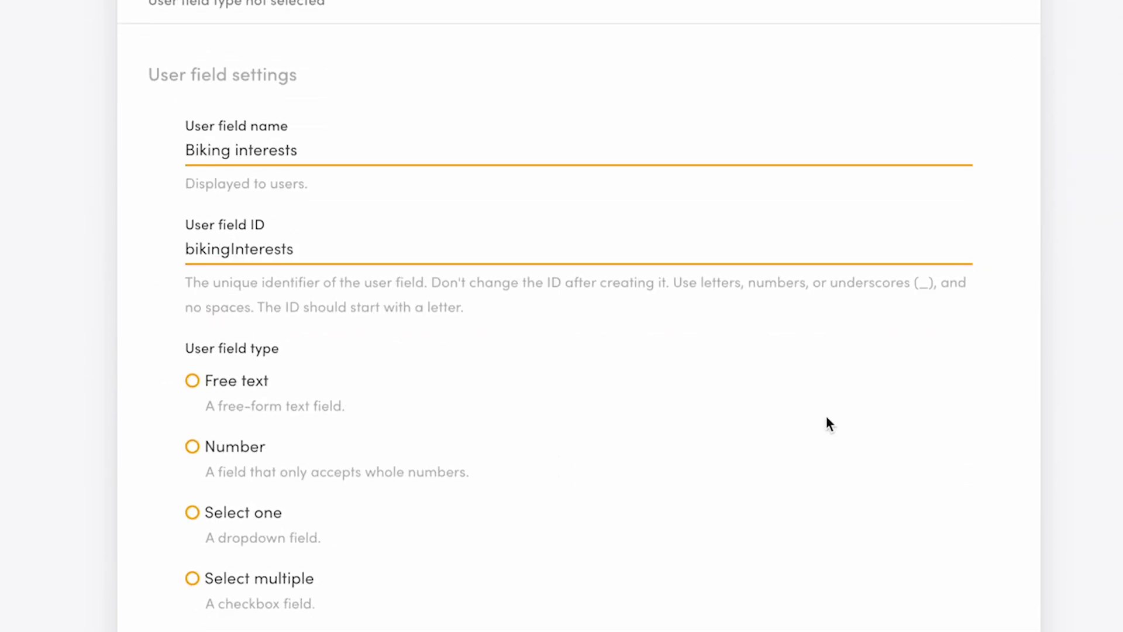
pyautogui.scroll(-5, 826, 416)
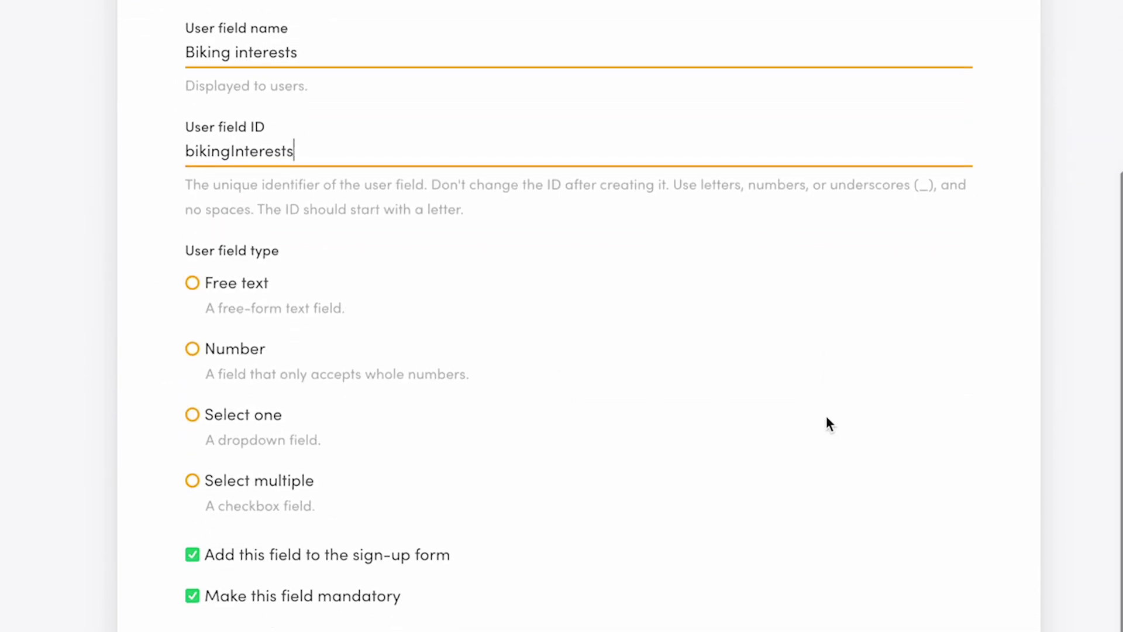
# Step: Set Biking interests to Select multiple on the sign-up form, leaving Show unselected options off
pyautogui.click(291, 280)
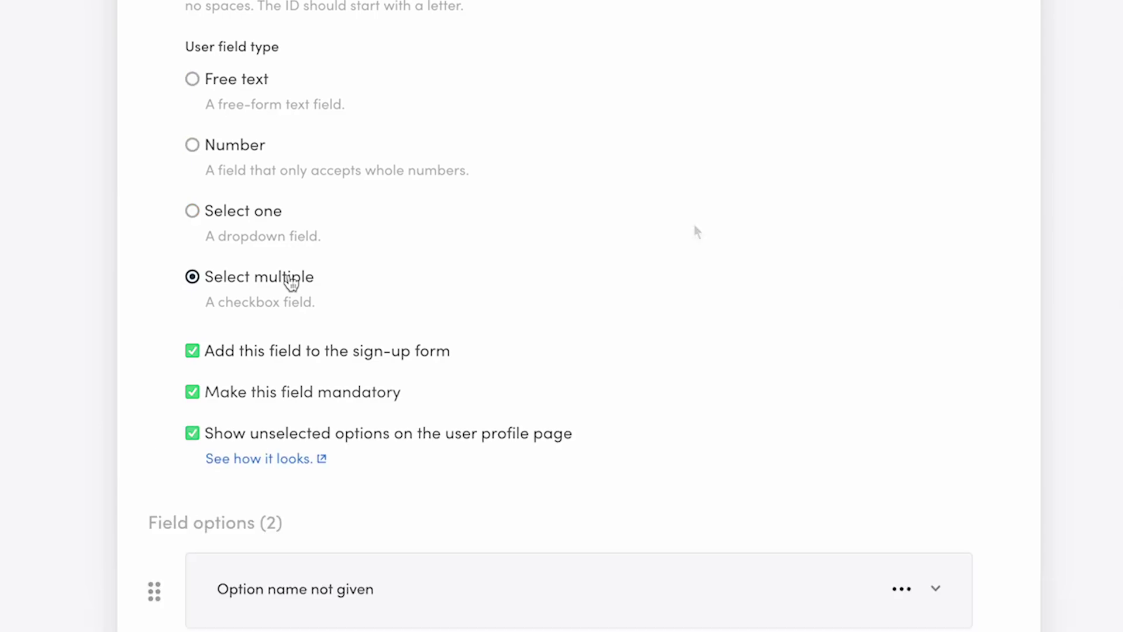
pyautogui.click(193, 351)
pyautogui.click(193, 434)
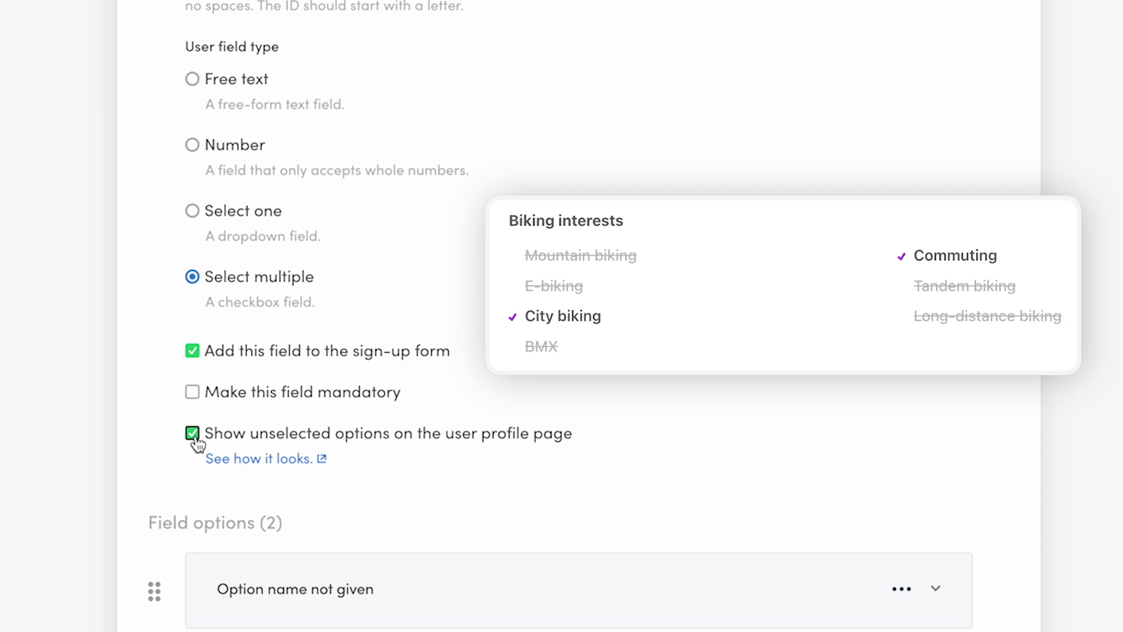
pyautogui.click(193, 435)
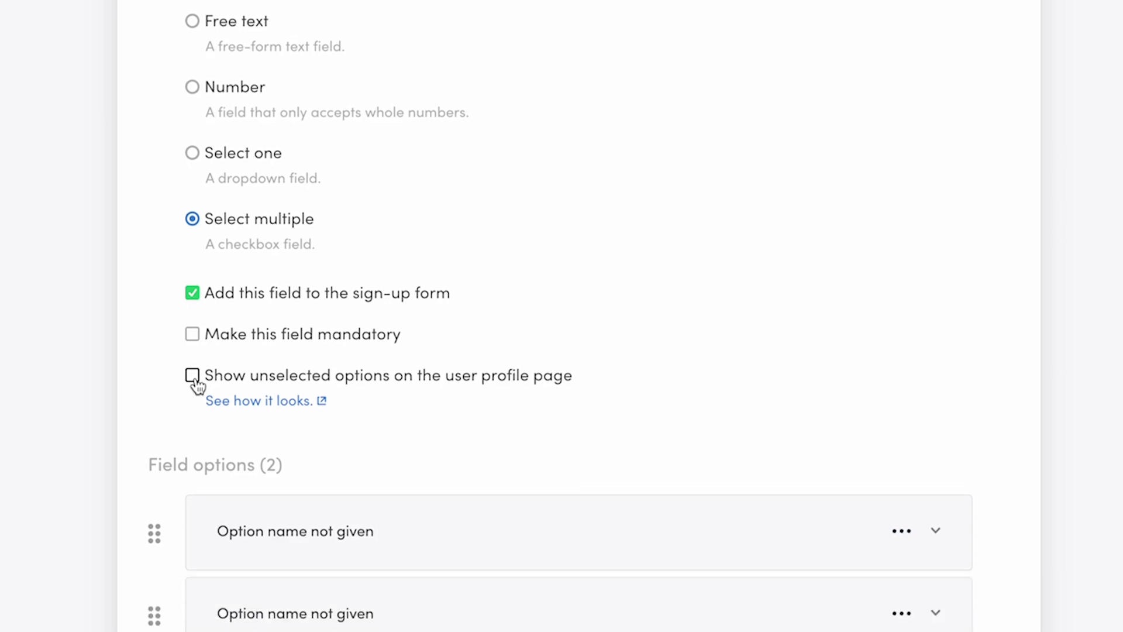
# Step: Name the first two options Mountain biking (mountain) and E-biking (e-biking)
pyautogui.scroll(-5, 409, 292)
pyautogui.click(414, 108)
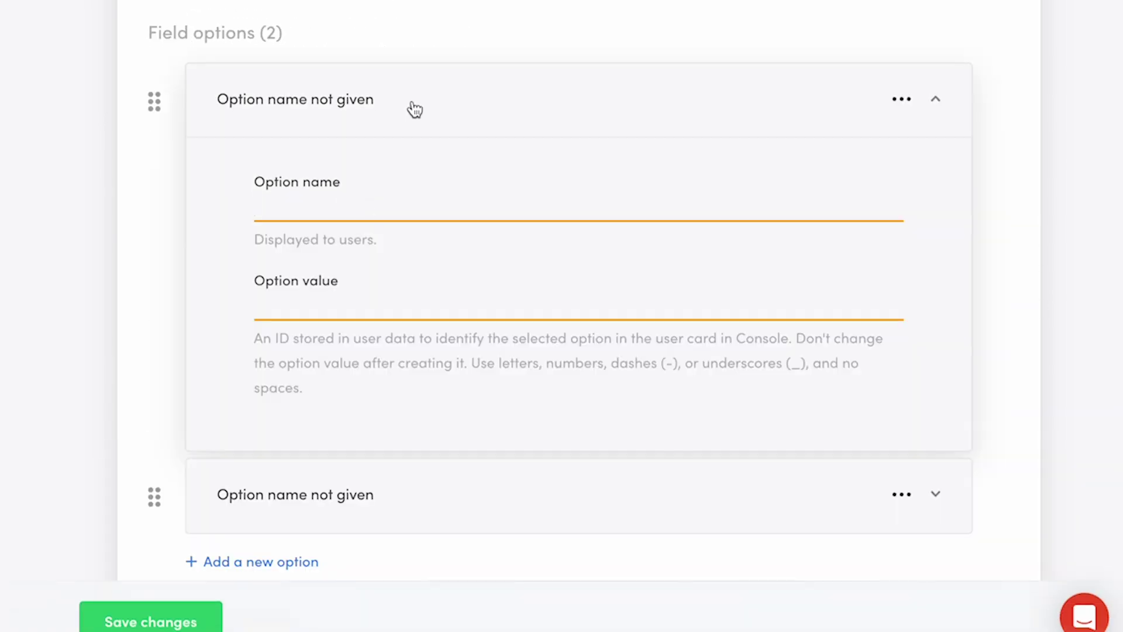
pyautogui.write('Mountain biking')
pyautogui.press('Tab')
pyautogui.write('mountain')
pyautogui.click(409, 117)
pyautogui.click(409, 181)
pyautogui.write('E-biking')
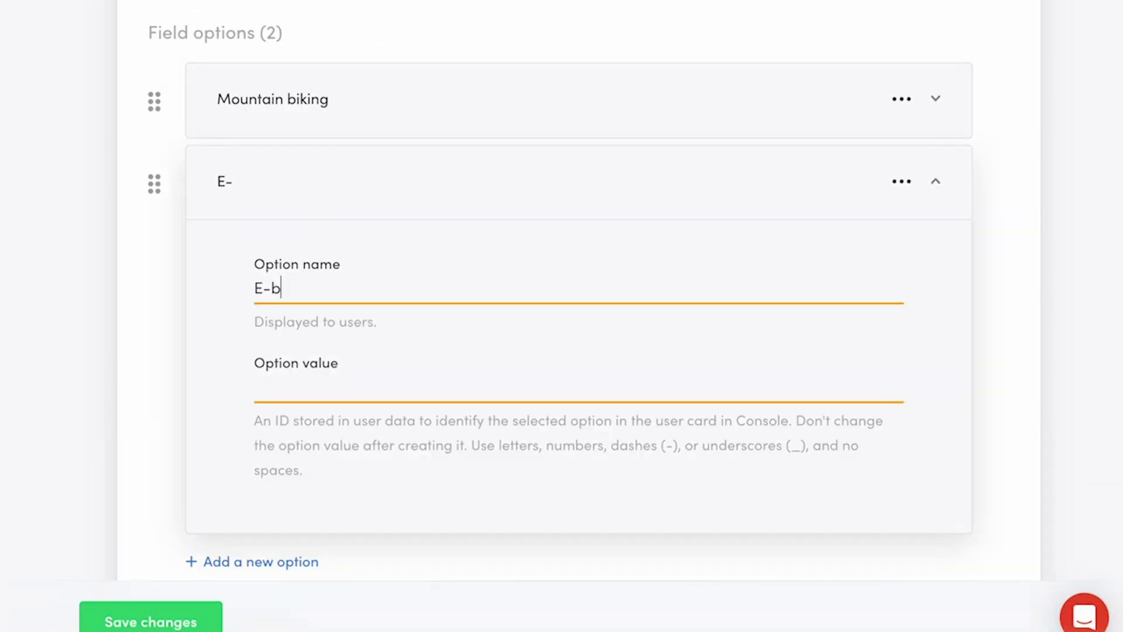
pyautogui.press('Tab')
pyautogui.write('e-biking')
# Step: Add options City biking, BMX, Commuting, Tandem biking and Long-distance biking
pyautogui.click(261, 561)
pyautogui.write('City biking')
pyautogui.press('Return')
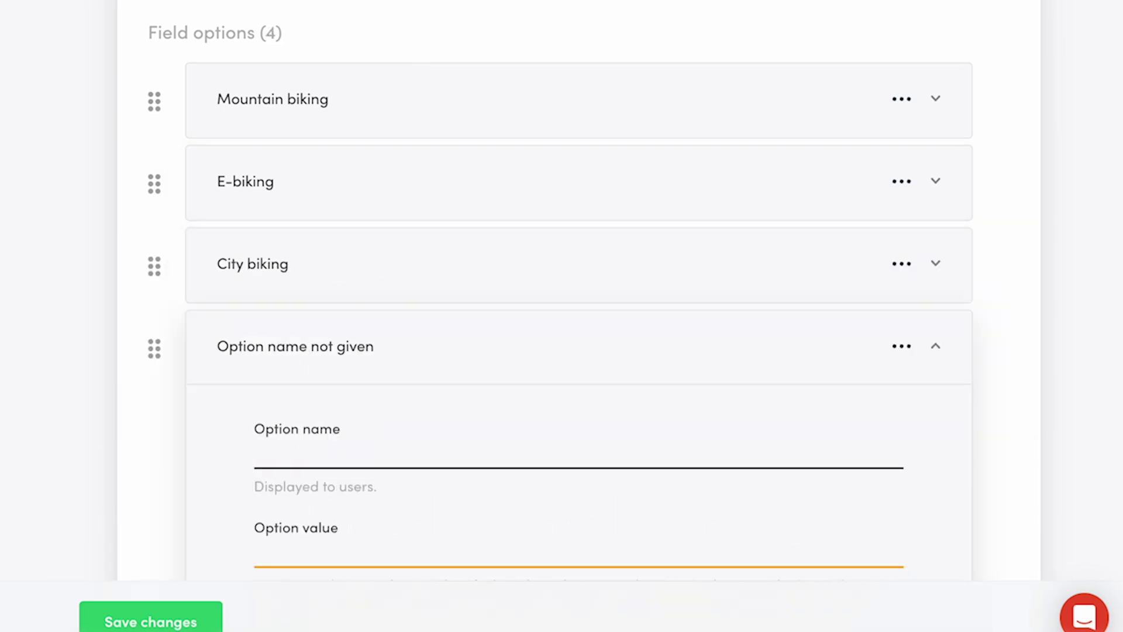
pyautogui.write('BMX')
pyautogui.press('Return')
pyautogui.write('Commuting')
pyautogui.press('Return')
pyautogui.write('Tandem biking')
pyautogui.press('Return')
pyautogui.write('Long')
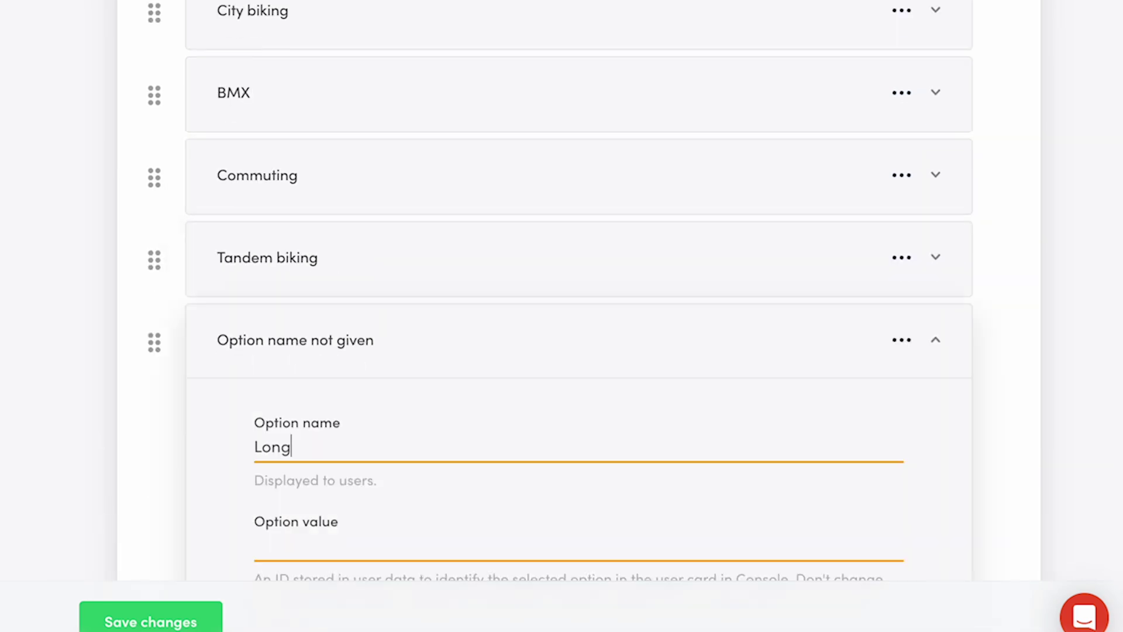
pyautogui.write('-distance biking')
pyautogui.click(1089, 115)
pyautogui.scroll(2, 1090, 115)
pyautogui.scroll(-1, 1089, 115)
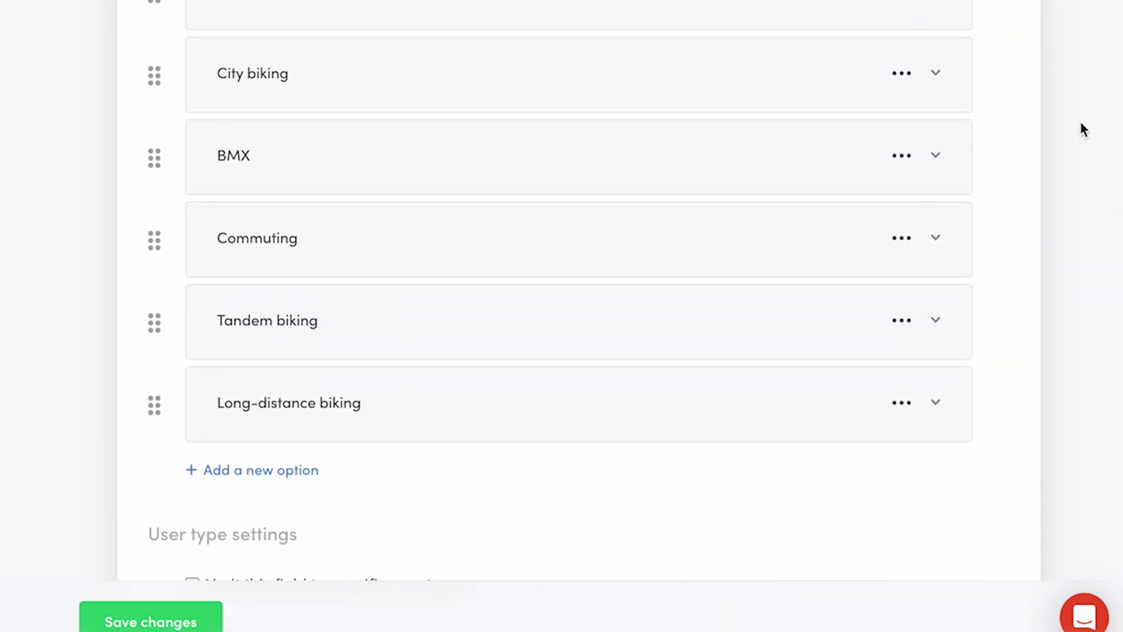
pyautogui.scroll(-4, 1080, 150)
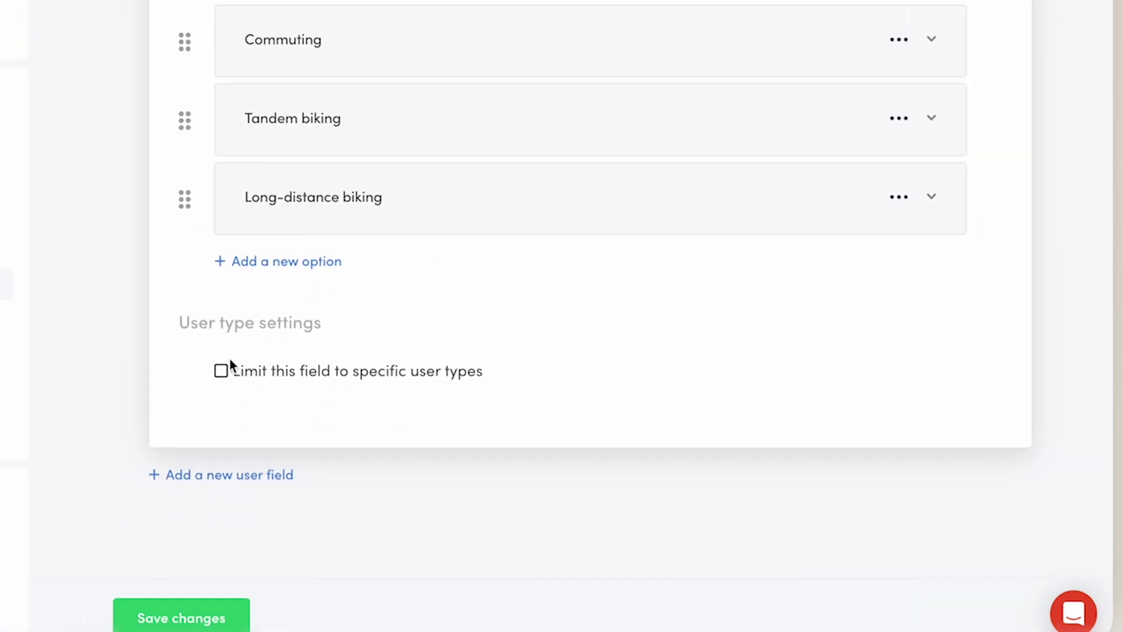
# Step: Save the new Biking interests field and collapse its details
pyautogui.click(198, 620)
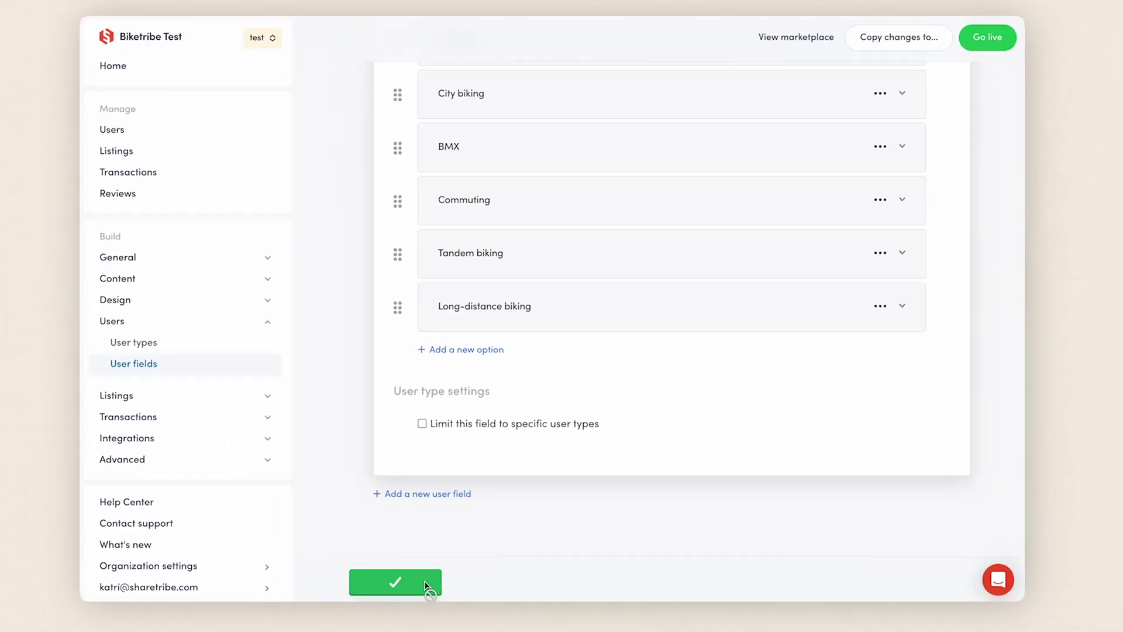
pyautogui.scroll(10, 427, 585)
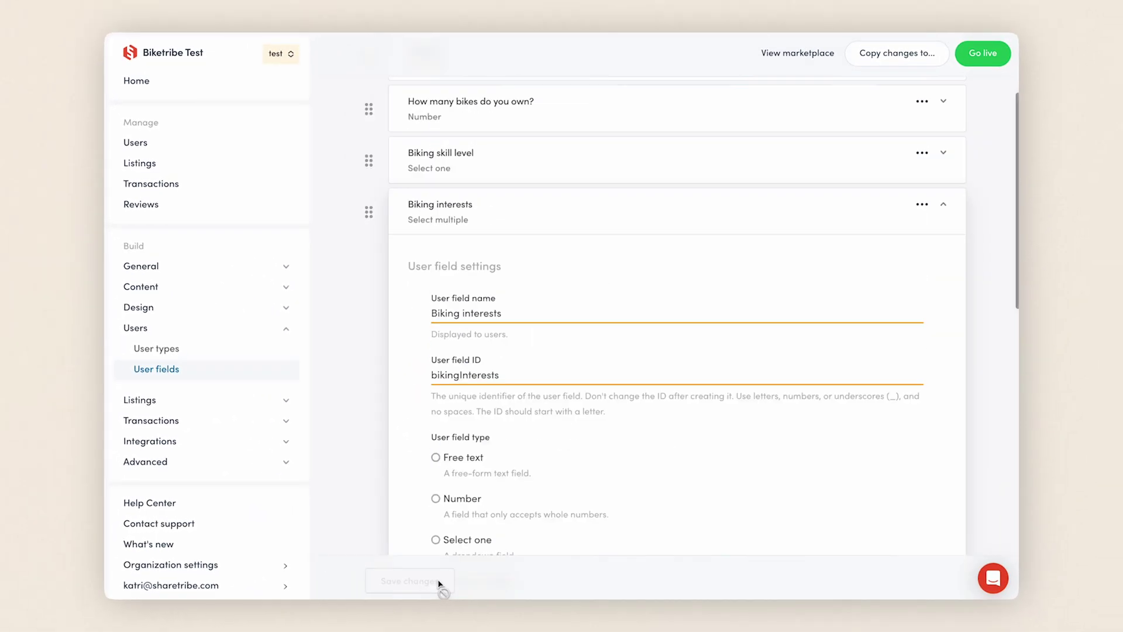
pyautogui.click(430, 377)
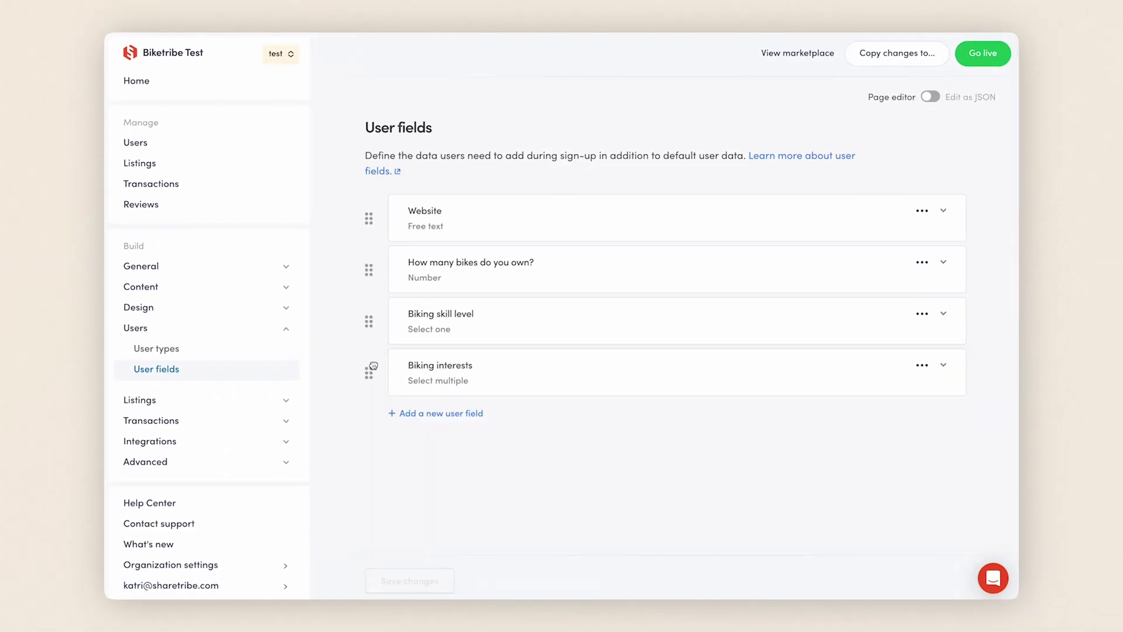
# Step: Reorder user fields to bike count, skill level, biking interests, website and save the order
pyautogui.moveTo(374, 365); pyautogui.dragTo(356, 315)
pyautogui.moveTo(371, 222); pyautogui.dragTo(364, 385)
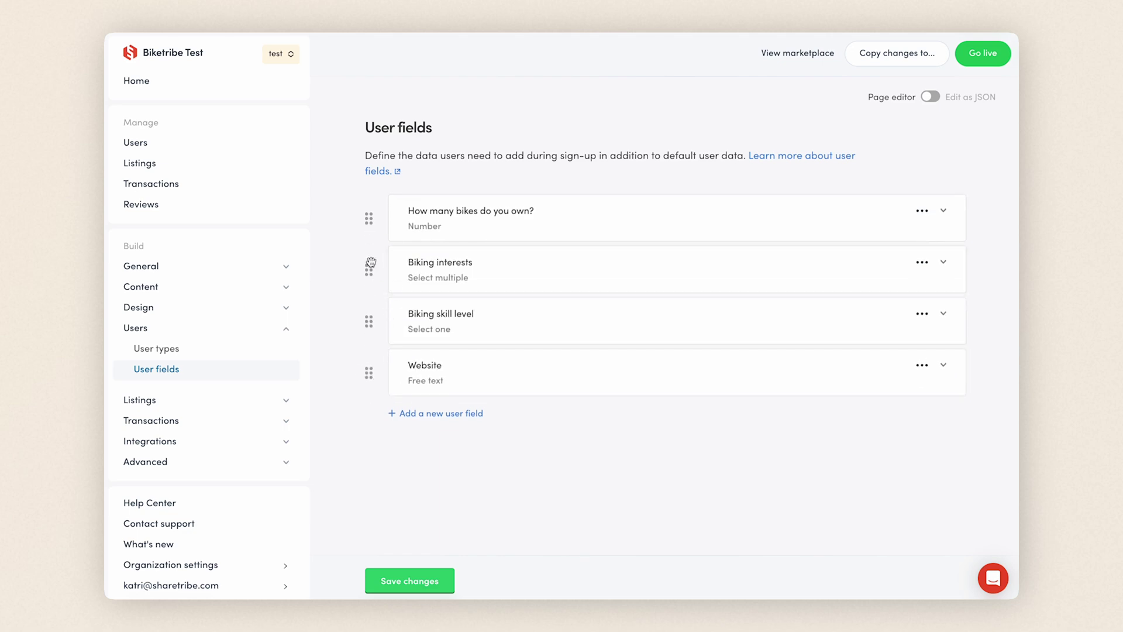
pyautogui.moveTo(371, 261); pyautogui.dragTo(371, 308)
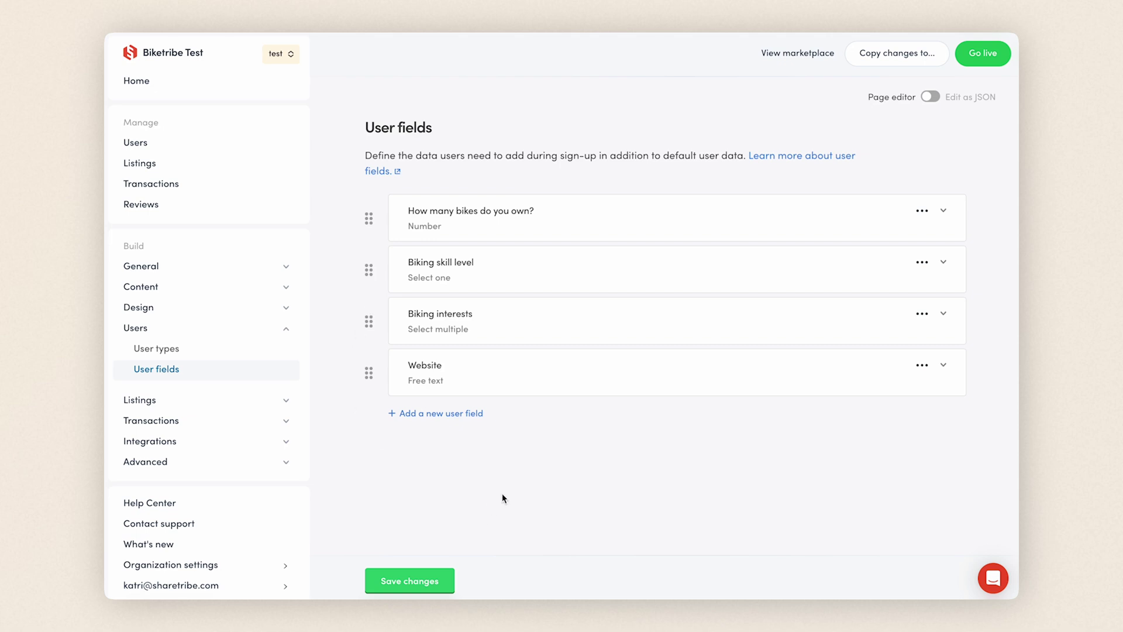
pyautogui.click(445, 574)
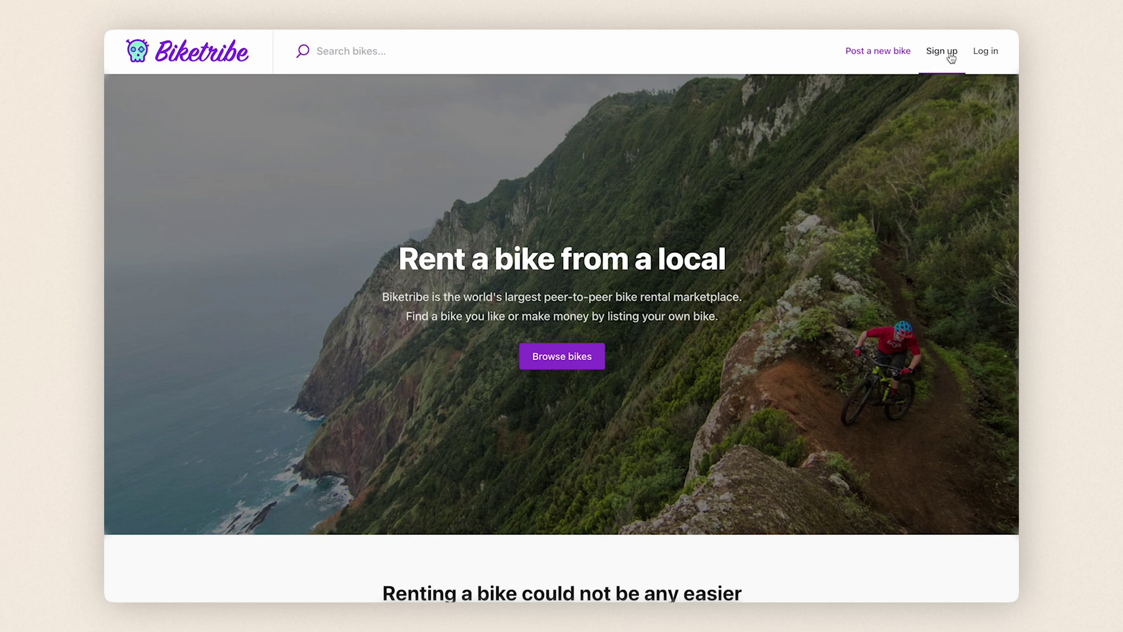
# Step: Start a marketplace sign-up with the Bike owner user type
pyautogui.click(951, 57)
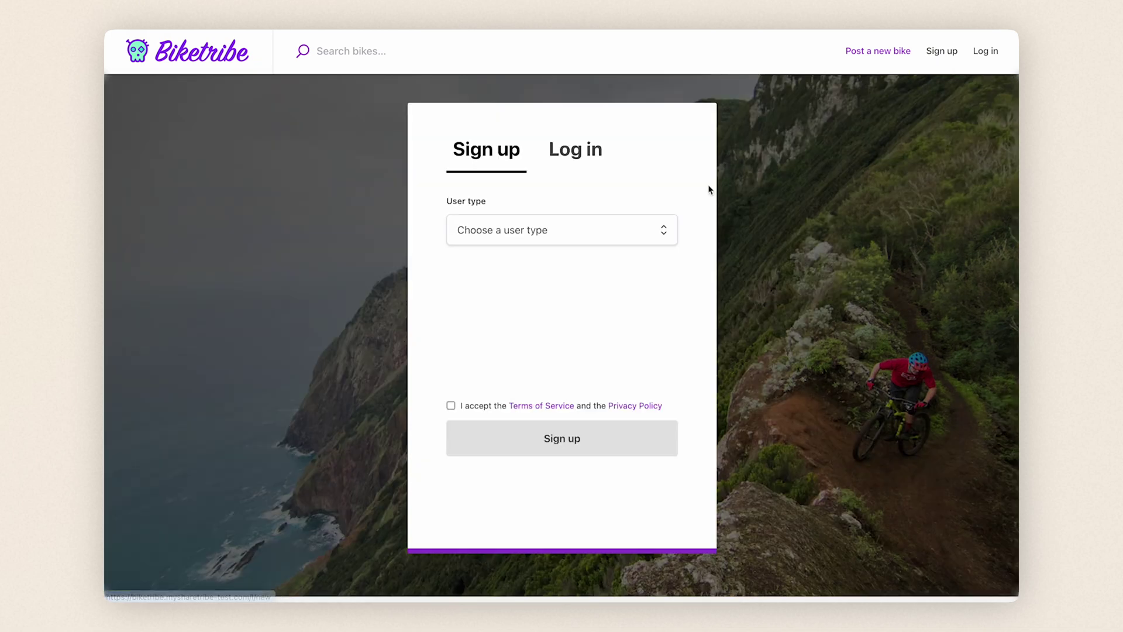
pyautogui.click(662, 227)
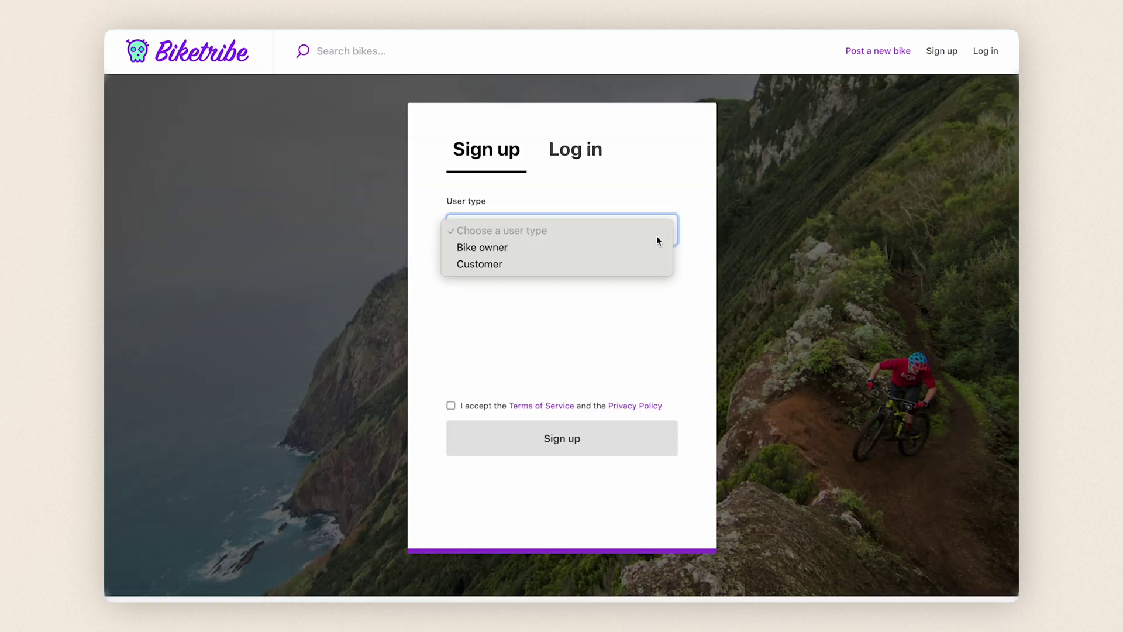
pyautogui.click(656, 248)
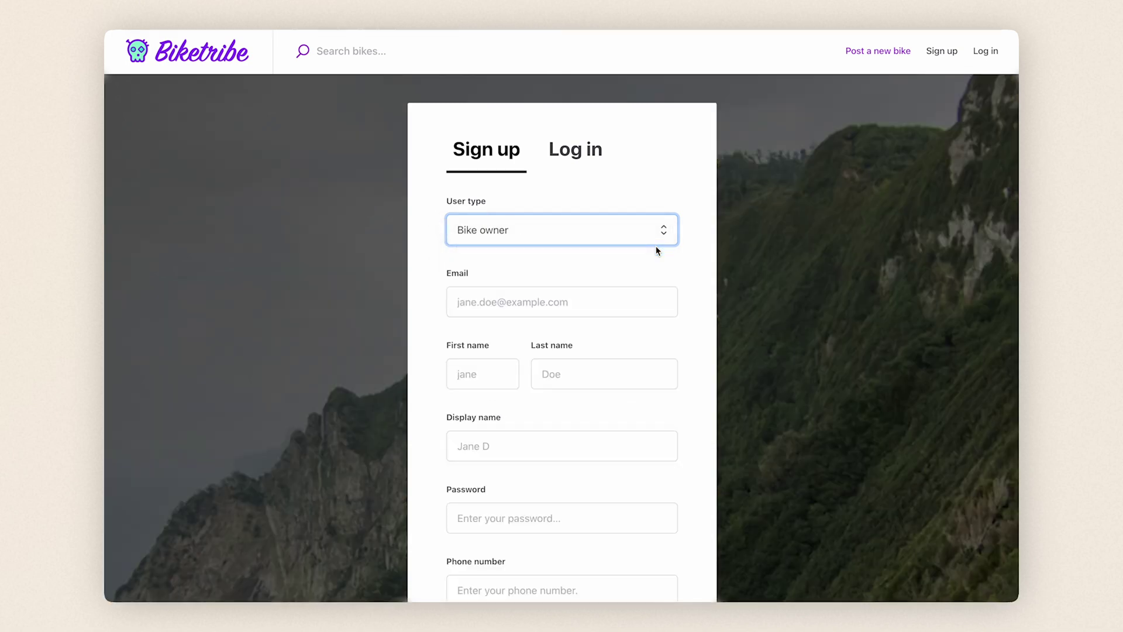
# Step: Enter the user's email, first name, and display name 'Bike Rental Company'
pyautogui.press('Tab')
pyautogui.write('katri@example.com')
pyautogui.press('Tab')
pyautogui.write('Katri')
# Step: Fill in the last name, password and phone number fields
pyautogui.press('Tab')
pyautogui.scroll(-5, 646, 127)
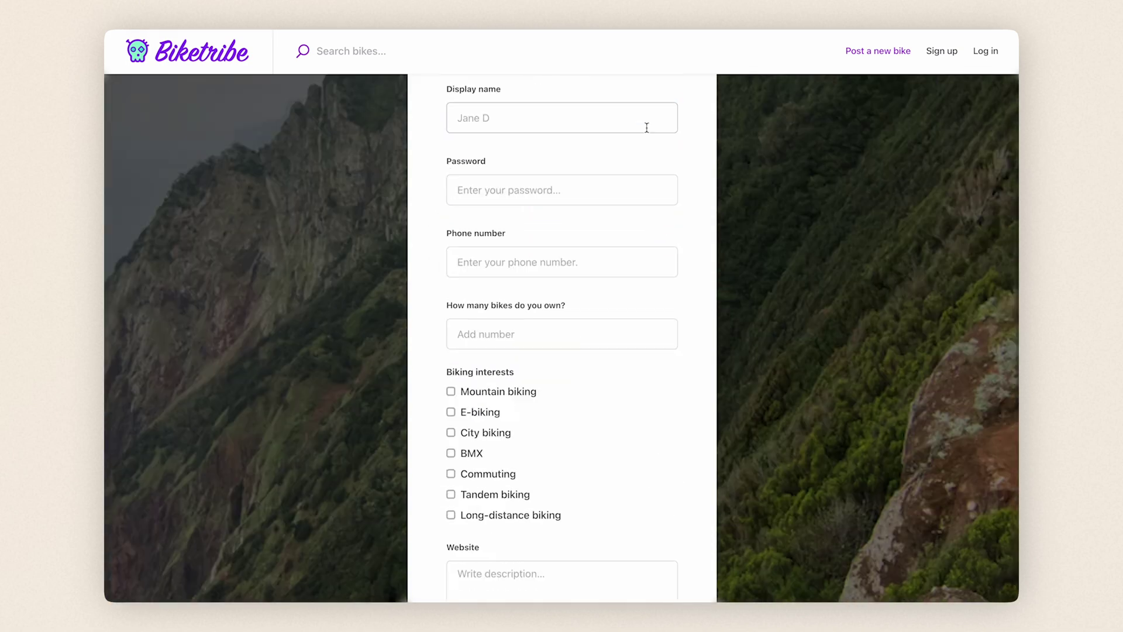
pyautogui.click(646, 128)
pyautogui.write('Bike rental co')
pyautogui.hotkey('ctrl', 'a')
pyautogui.write('Bike Rental Company')
pyautogui.press('Tab')
pyautogui.write('•••••••••••')
pyautogui.scroll(-2, 690, 249)
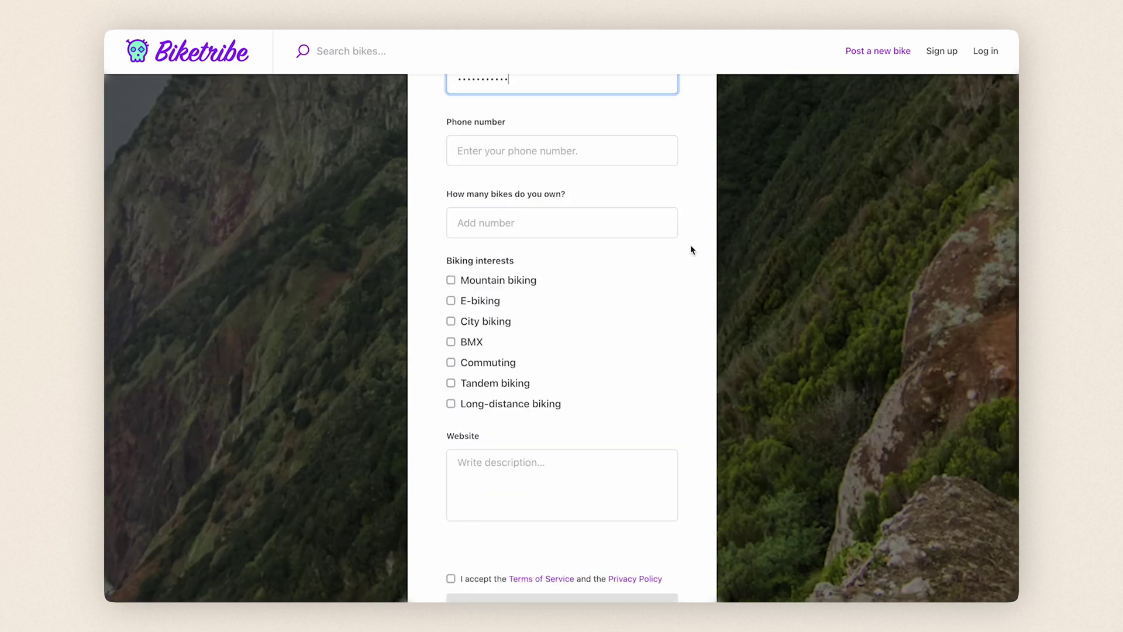
pyautogui.press('Tab')
pyautogui.write('123456789')
pyautogui.press('Tab')
# Step: Enter 23 bikes and tick Mountain biking, E-biking, Commuting, Tandem biking and Long-distance biking
pyautogui.write('23')
pyautogui.click(451, 257)
pyautogui.click(451, 278)
pyautogui.click(450, 340)
pyautogui.click(451, 359)
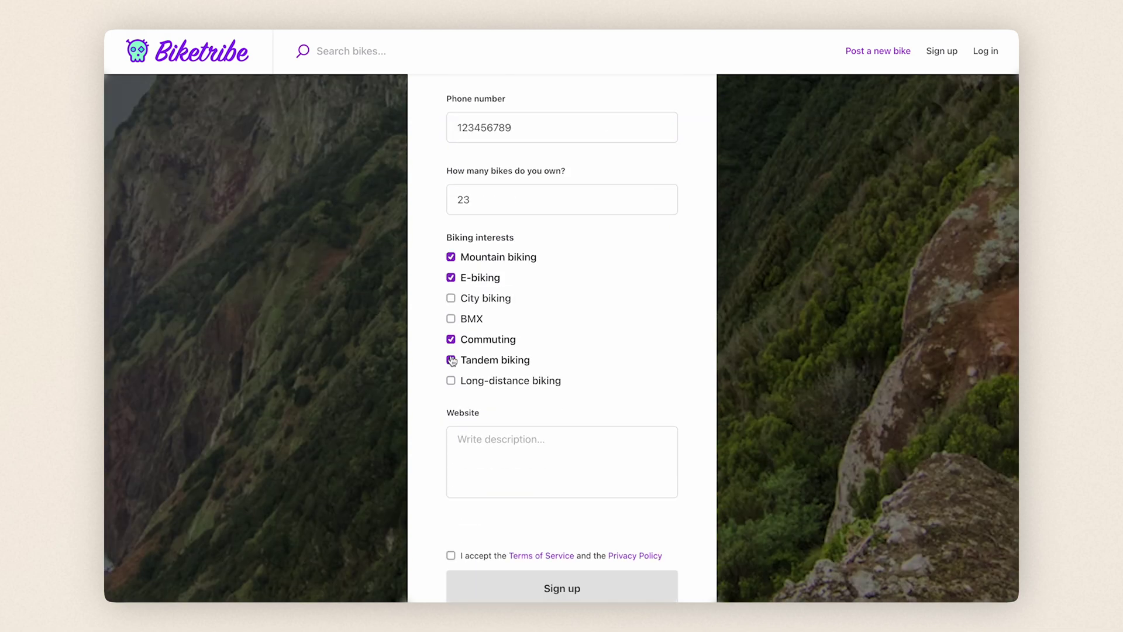
pyautogui.click(450, 380)
pyautogui.press('Tab')
pyautogui.write('https://example.com')
pyautogui.scroll(-2, 561, 351)
pyautogui.click(450, 445)
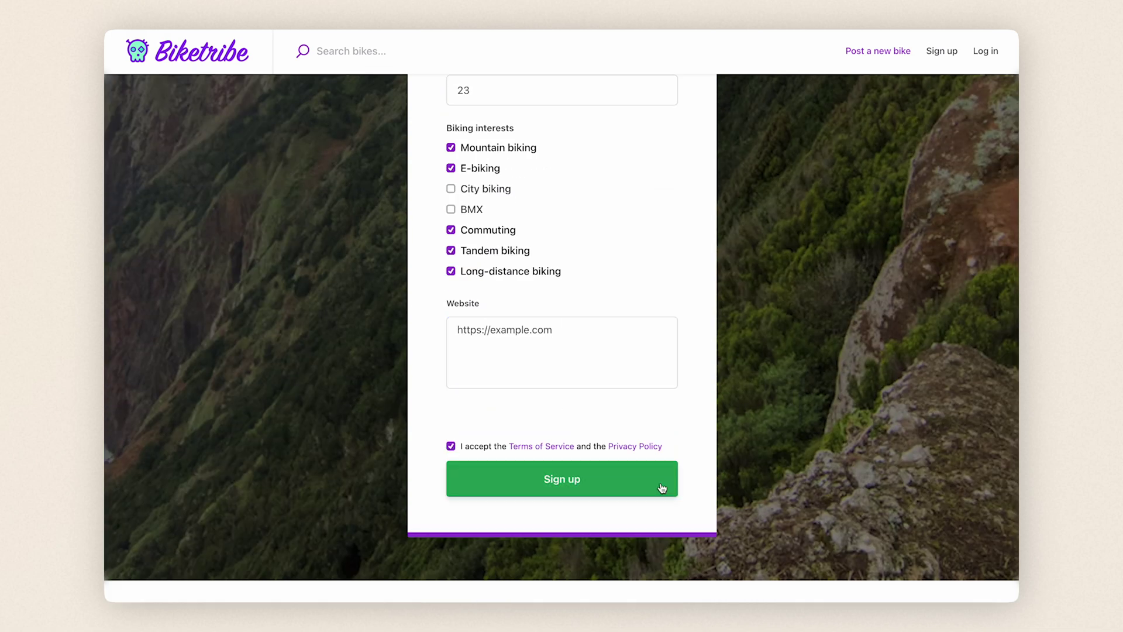
pyautogui.click(662, 487)
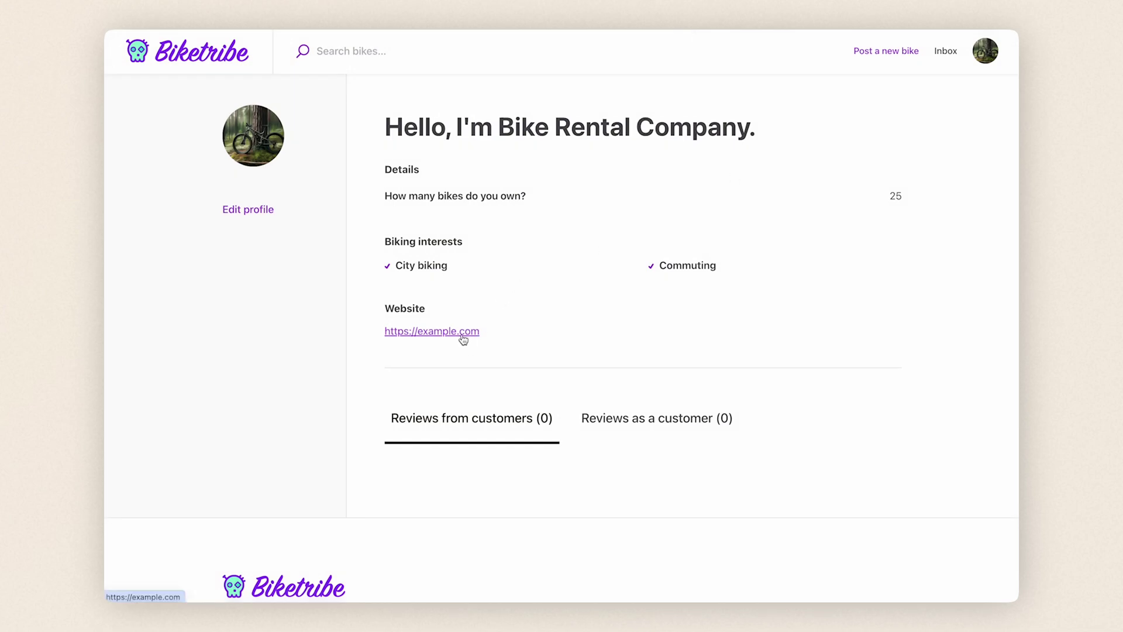
# Step: Open Profile settings from the account menu and scroll down to the bike count, interests and website fields
pyautogui.click(995, 48)
pyautogui.click(866, 110)
pyautogui.scroll(-5, 956, 275)
pyautogui.scroll(-5, 957, 275)
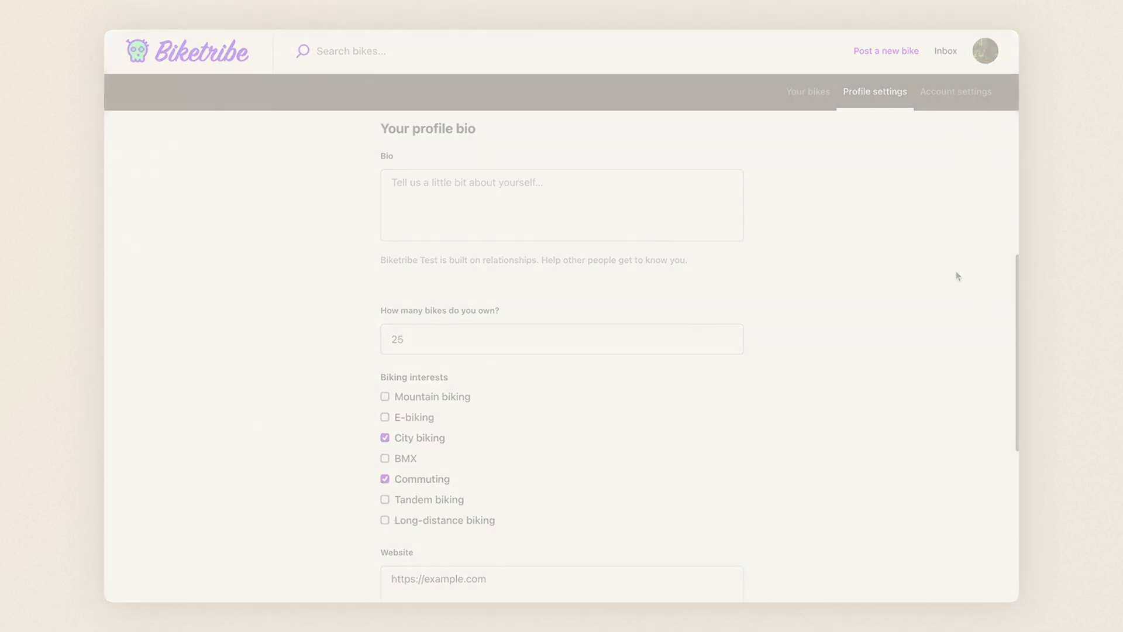